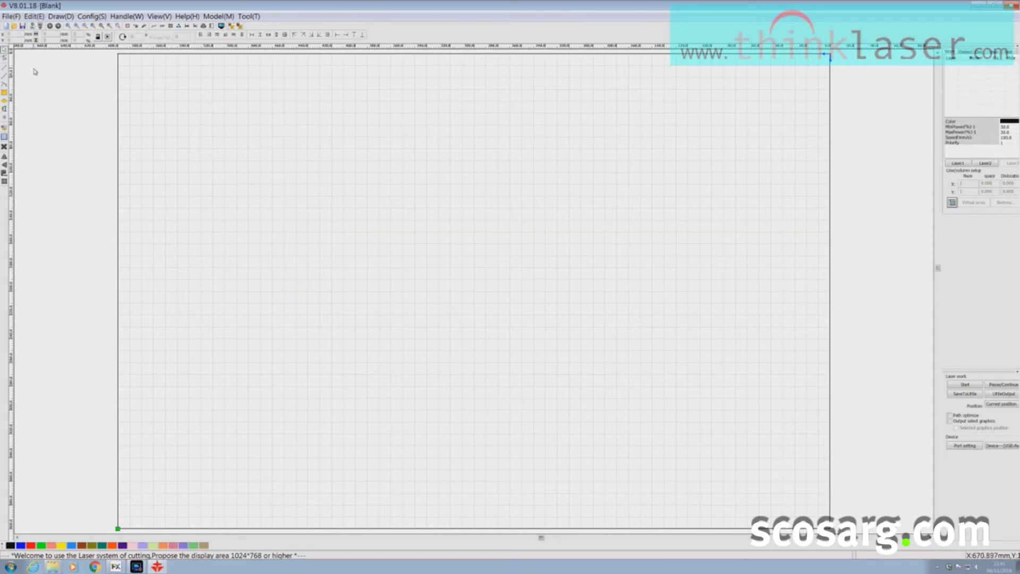
# Import the beam targets DXF drawing into the blank project
pyautogui.click(7, 17)
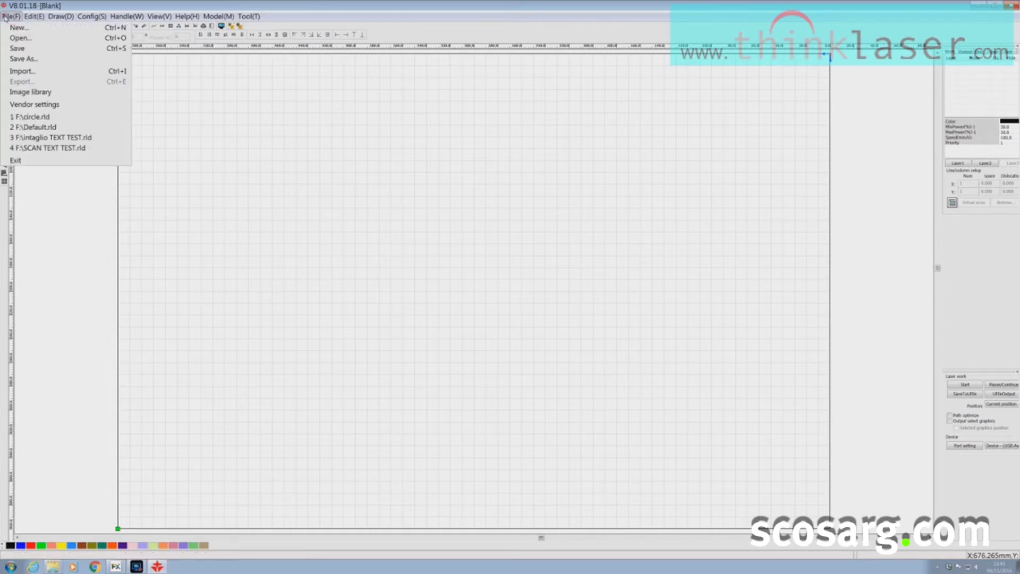
pyautogui.click(19, 72)
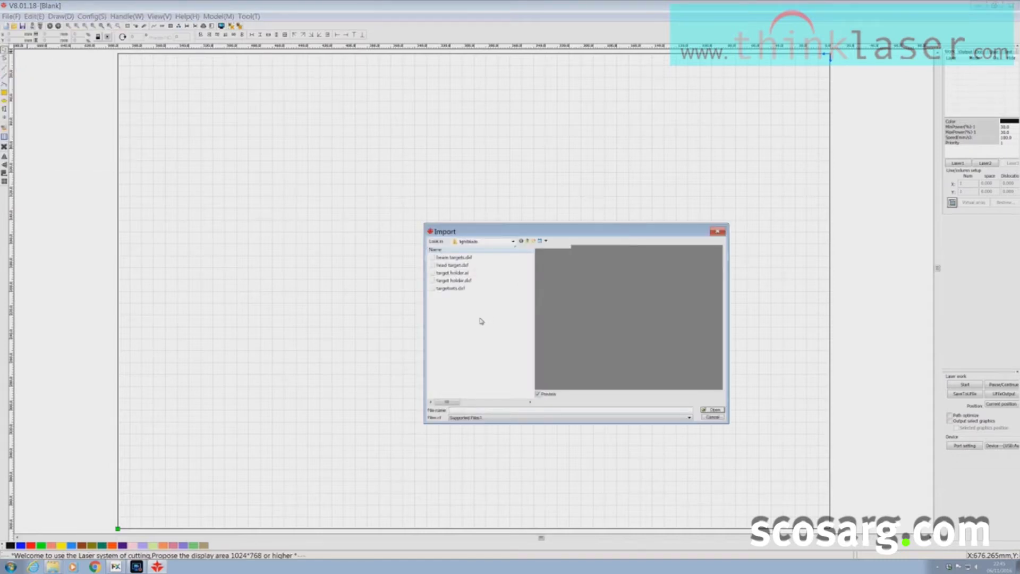
pyautogui.doubleClick(441, 258)
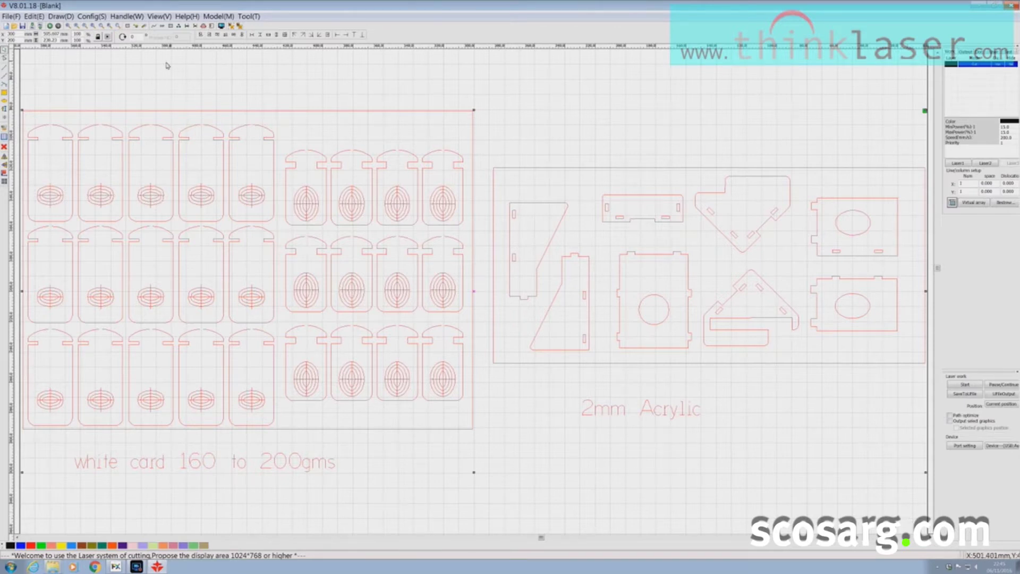
pyautogui.click(92, 26)
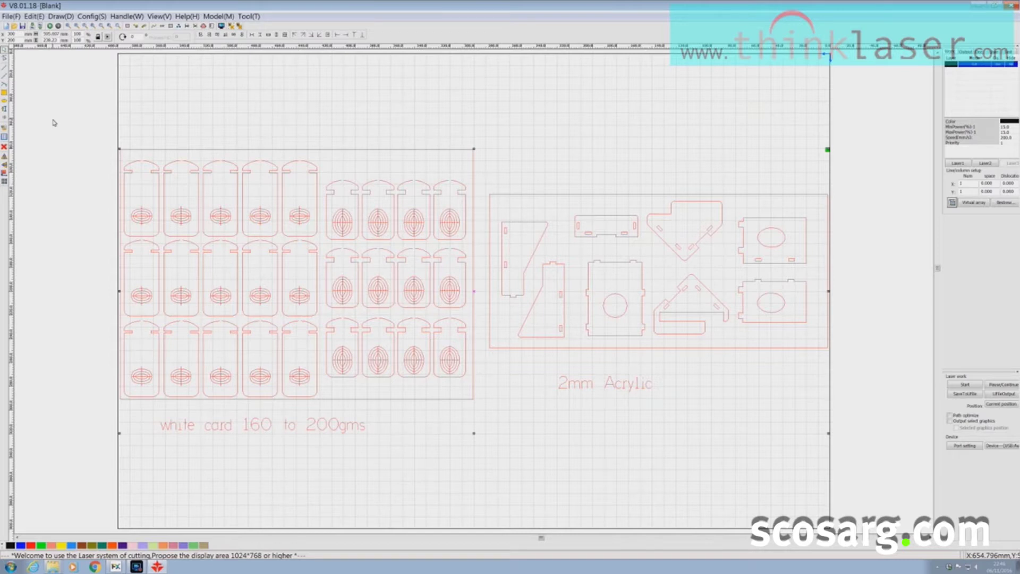
# Delete all the white card target shapes with their caption, and the "2mm Acrylic" text under the acrylic parts
pyautogui.moveTo(53, 123); pyautogui.dragTo(483, 510)
pyautogui.press('Delete')
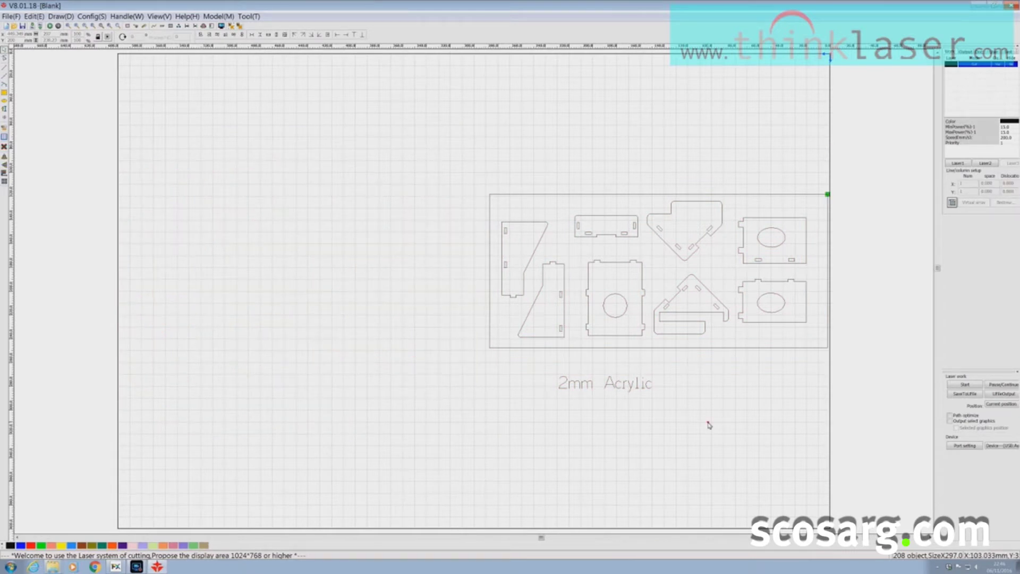
pyautogui.moveTo(708, 420); pyautogui.dragTo(521, 378)
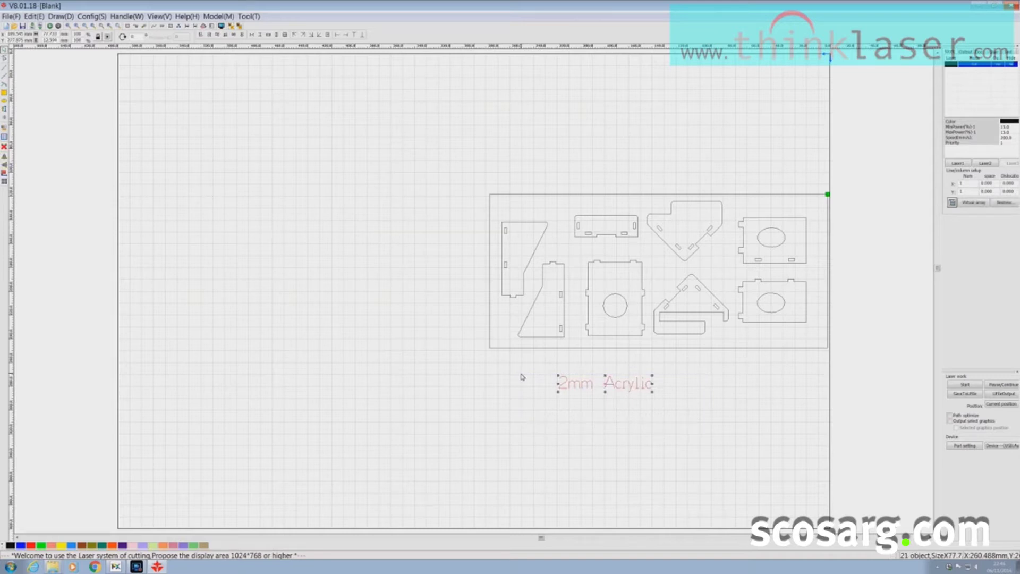
pyautogui.press('Delete')
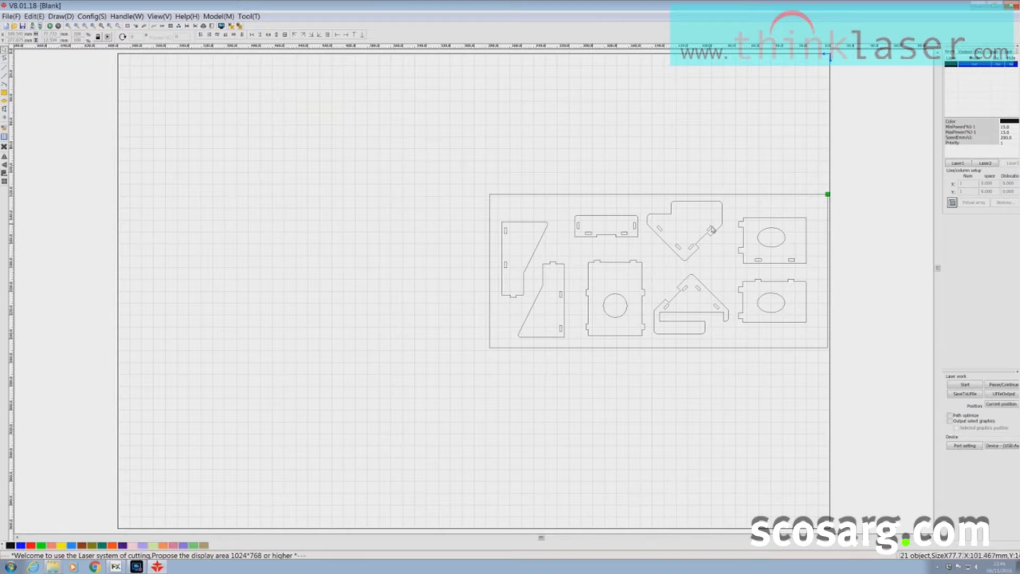
# Move the framed acrylic parts toward the middle of the bed and assign only the outer rectangle to the blue layer
pyautogui.moveTo(742, 289); pyautogui.dragTo(495, 271)
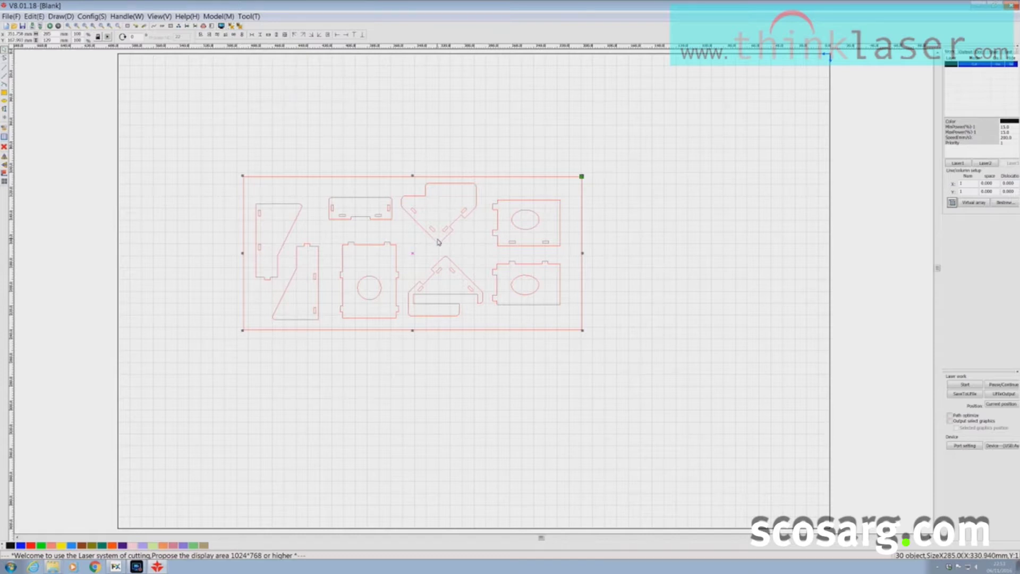
pyautogui.click(749, 229)
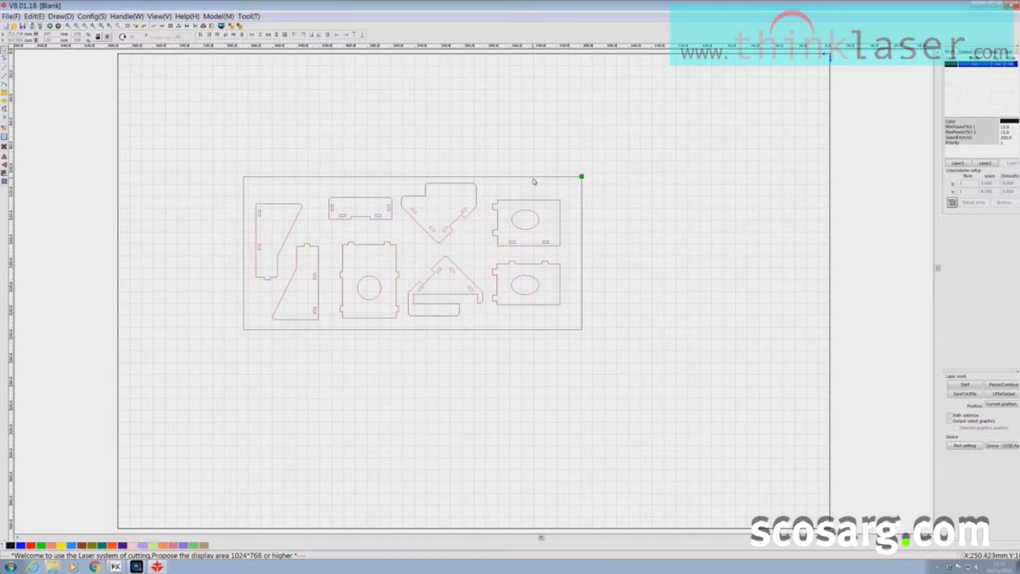
pyautogui.click(552, 177)
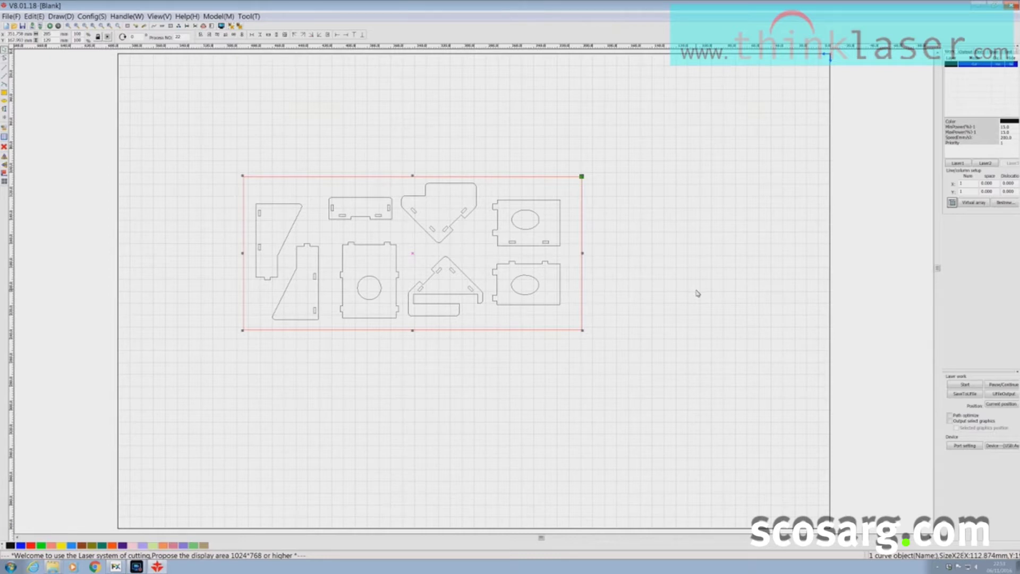
pyautogui.click(20, 546)
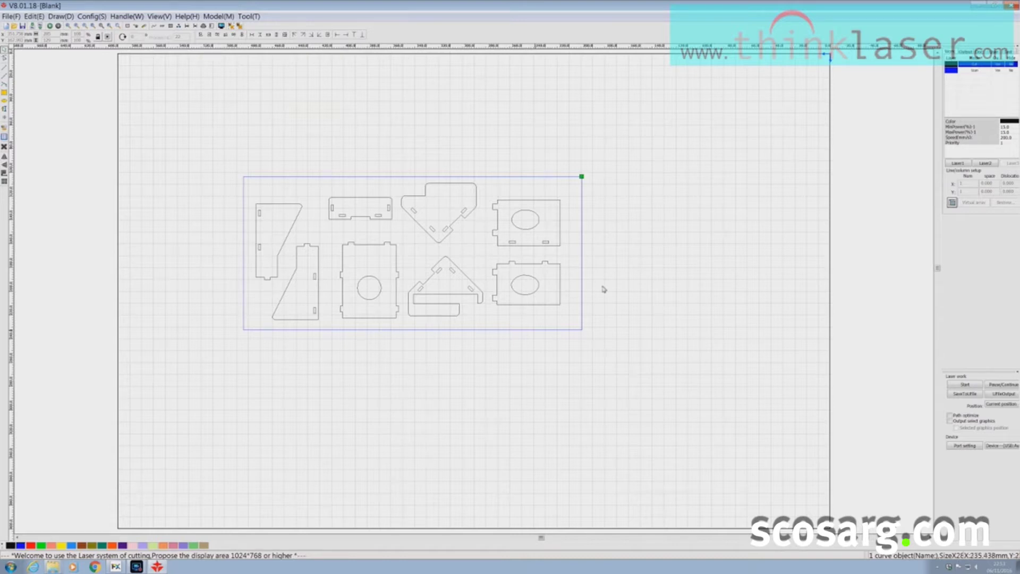
# Exclude the blue layer from laser output by setting its Is Output parameter to No
pyautogui.doubleClick(951, 71)
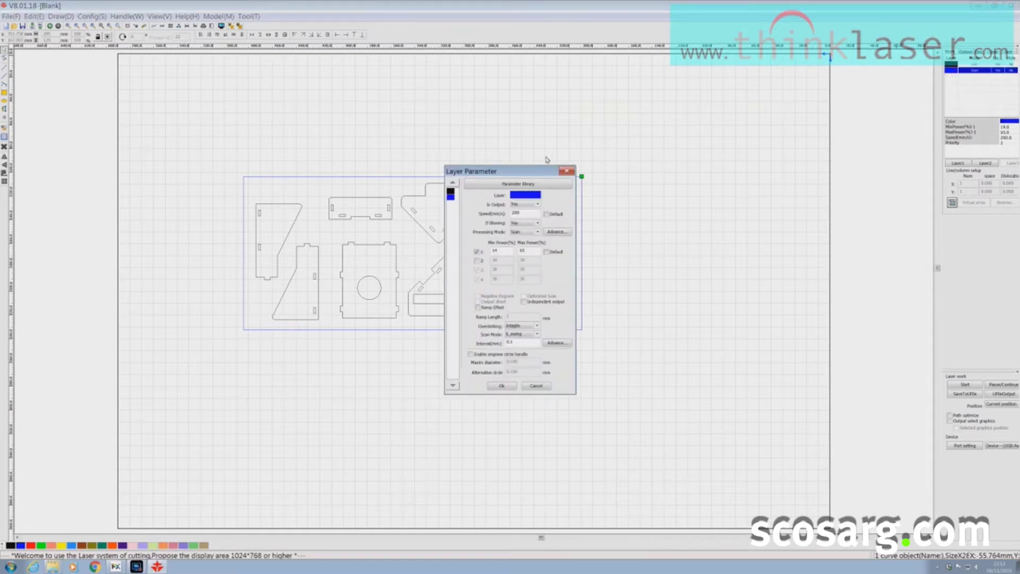
pyautogui.moveTo(530, 170); pyautogui.dragTo(672, 141)
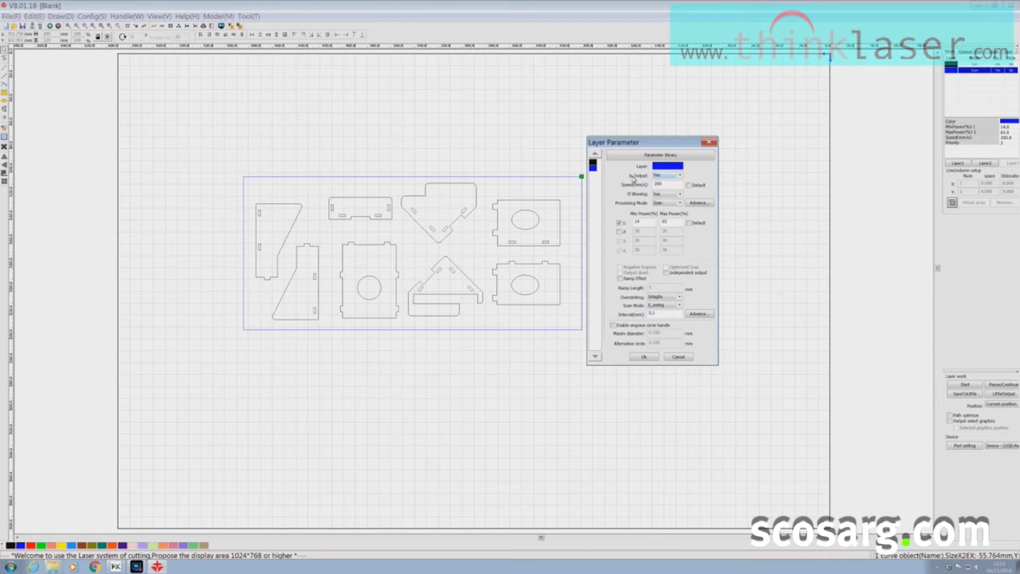
pyautogui.click(679, 175)
pyautogui.click(680, 177)
pyautogui.click(679, 177)
pyautogui.click(671, 183)
pyautogui.moveTo(664, 142); pyautogui.dragTo(803, 108)
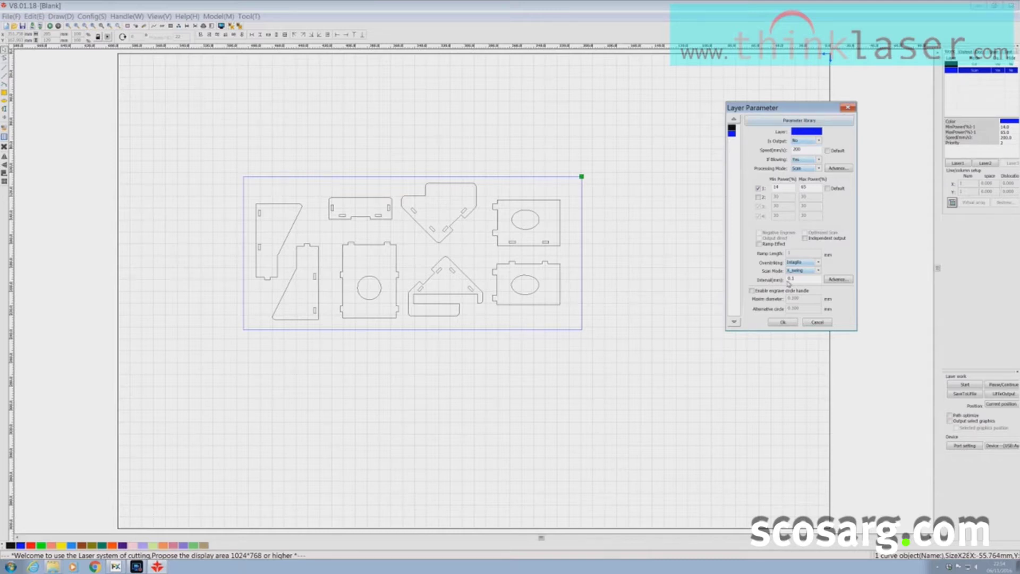
pyautogui.click(789, 324)
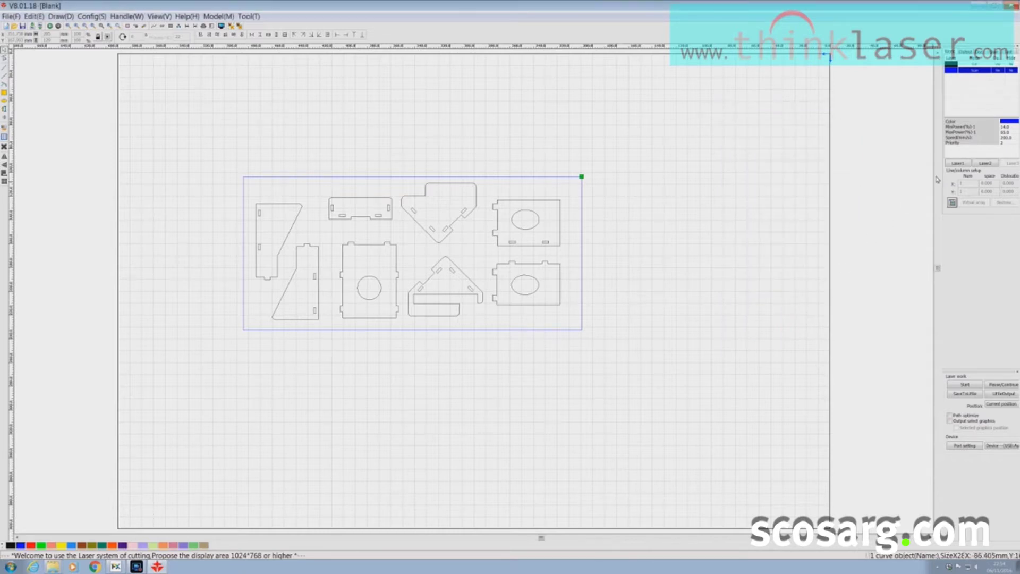
# Set the black layer's speed to 20 mm/s, with blowing set to Yes and Cut as the processing mode
pyautogui.click(958, 64)
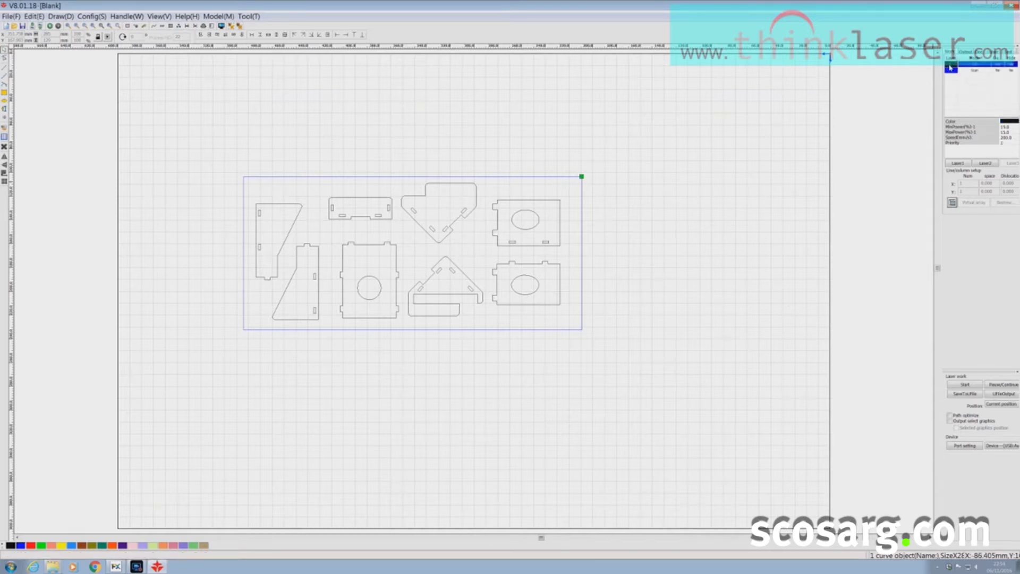
pyautogui.doubleClick(950, 66)
pyautogui.moveTo(512, 178); pyautogui.dragTo(671, 164)
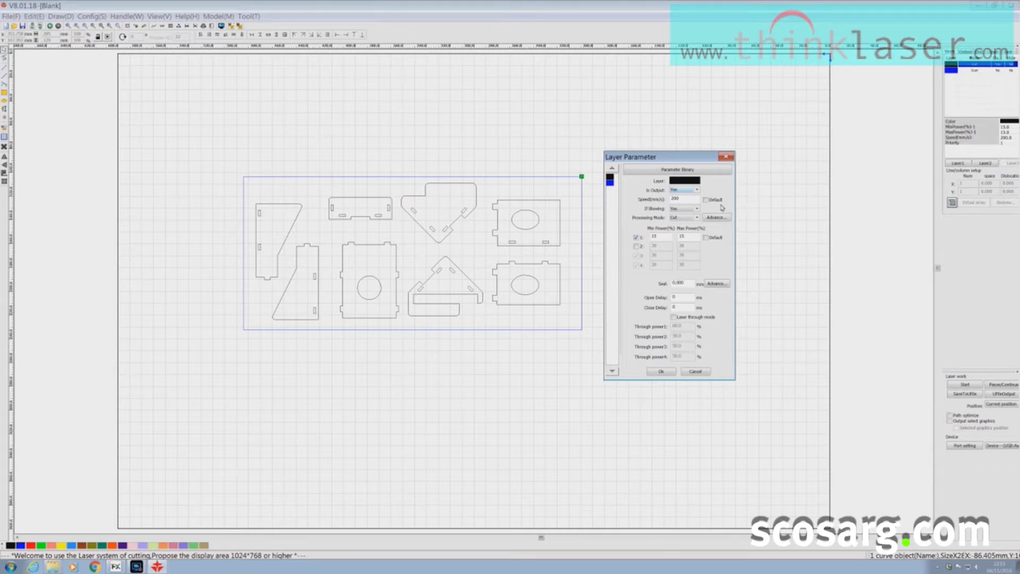
pyautogui.doubleClick(677, 200)
pyautogui.write('2')
pyautogui.click(695, 210)
pyautogui.click(721, 212)
pyautogui.click(697, 211)
pyautogui.click(698, 207)
pyautogui.click(698, 217)
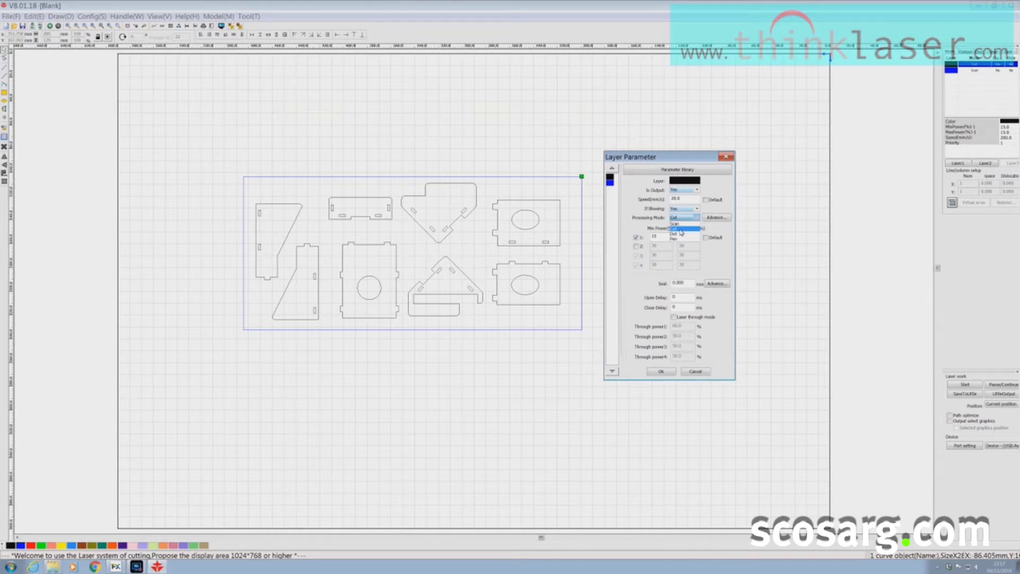
pyautogui.click(681, 229)
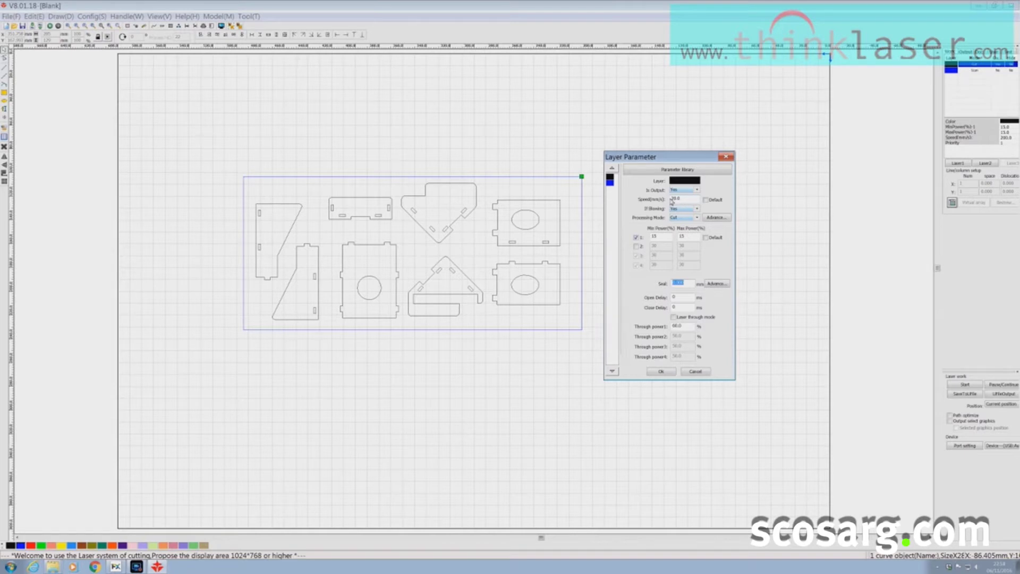
# Set the black layer's minimum and maximum power to 65%, and order the blue layer above the black one
pyautogui.doubleClick(657, 237)
pyautogui.write('65')
pyautogui.doubleClick(681, 237)
pyautogui.write('65')
pyautogui.click(673, 318)
pyautogui.click(673, 318)
pyautogui.click(661, 372)
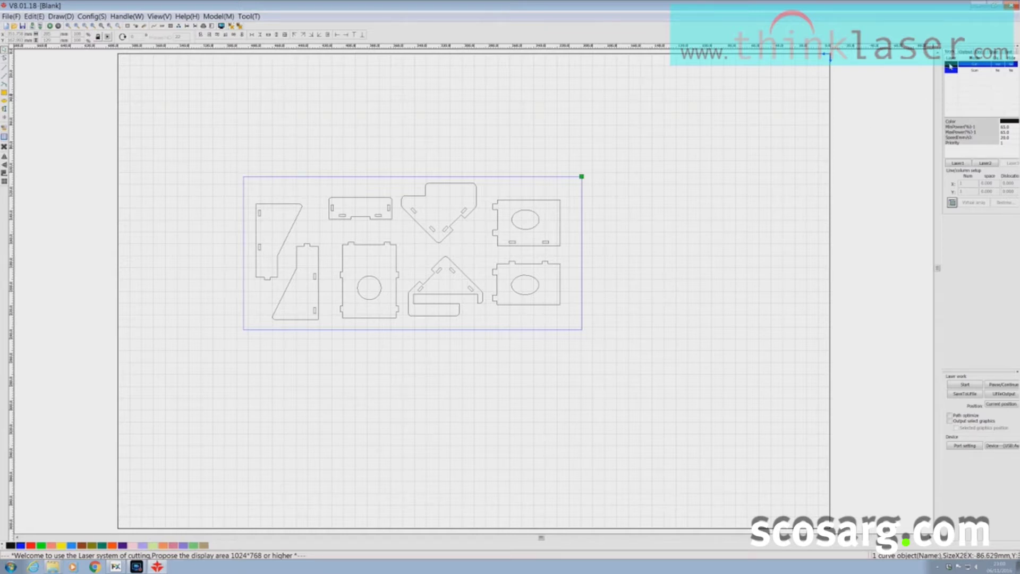
pyautogui.moveTo(950, 84); pyautogui.dragTo(950, 83)
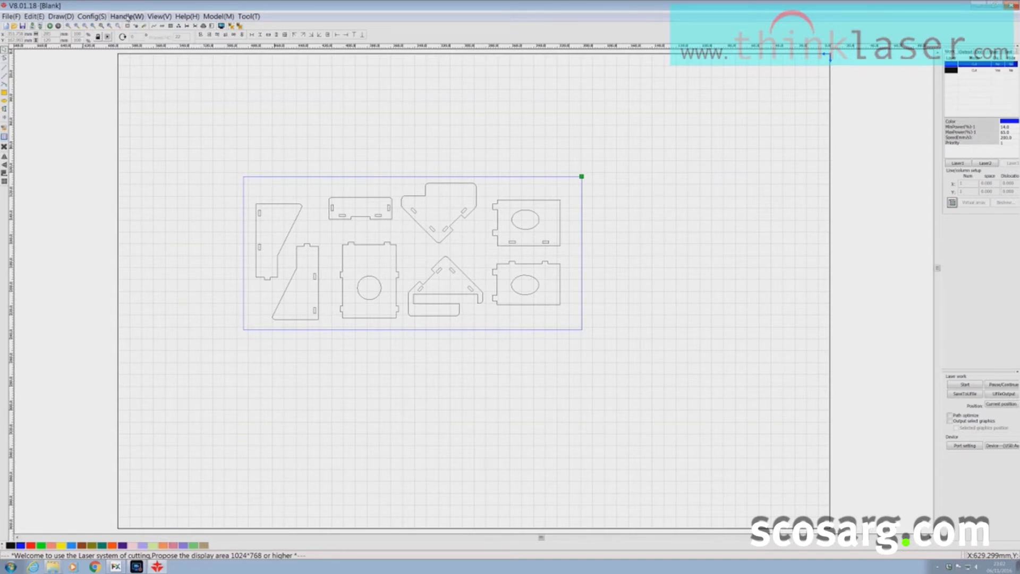
# Optimize the cutting order with Inside to outside (Single inner to outer), Start point optimize and block direction Bottom to up
pyautogui.click(128, 16)
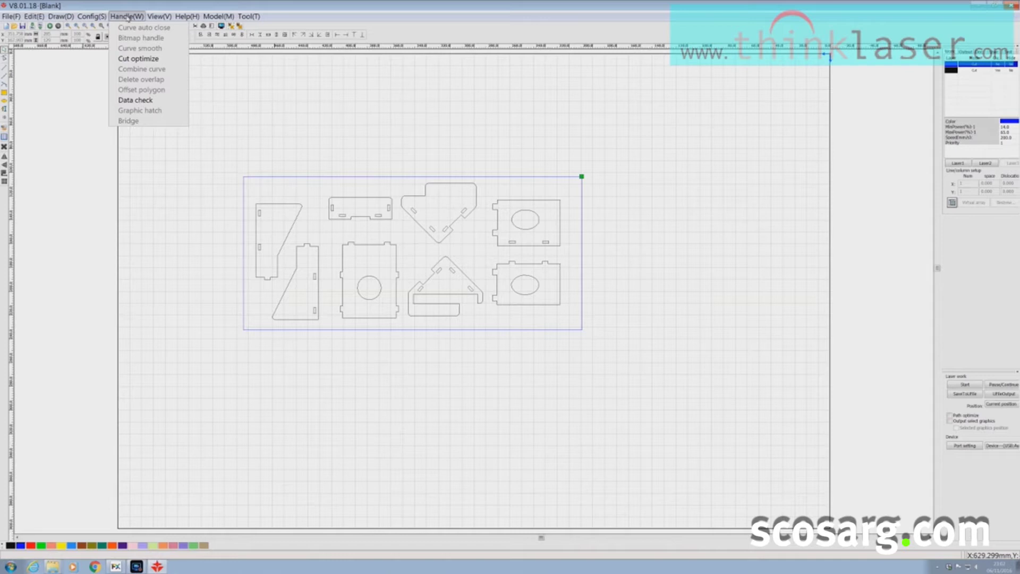
pyautogui.click(131, 60)
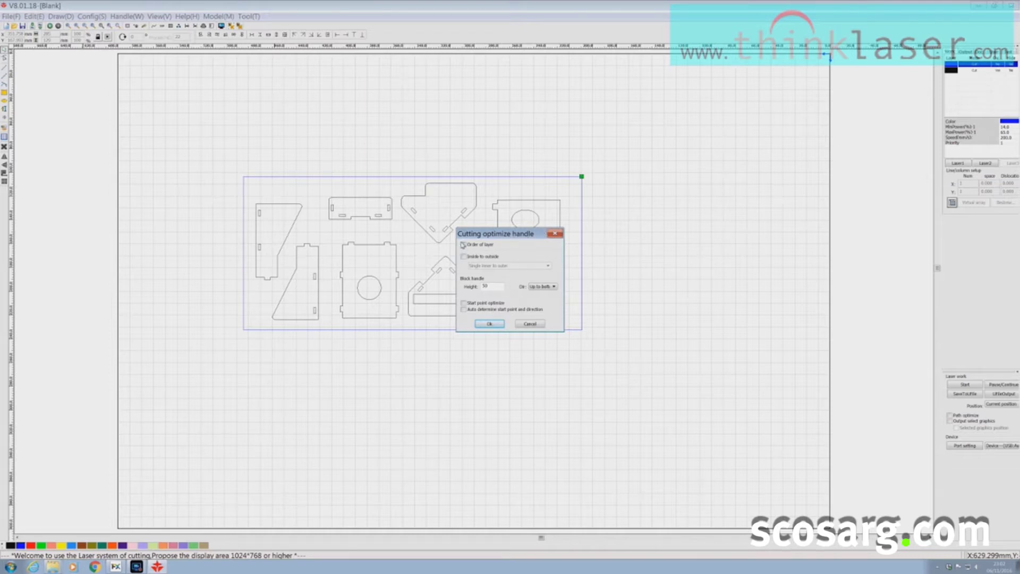
pyautogui.click(463, 245)
pyautogui.click(462, 245)
pyautogui.click(463, 256)
pyautogui.moveTo(504, 234); pyautogui.dragTo(646, 255)
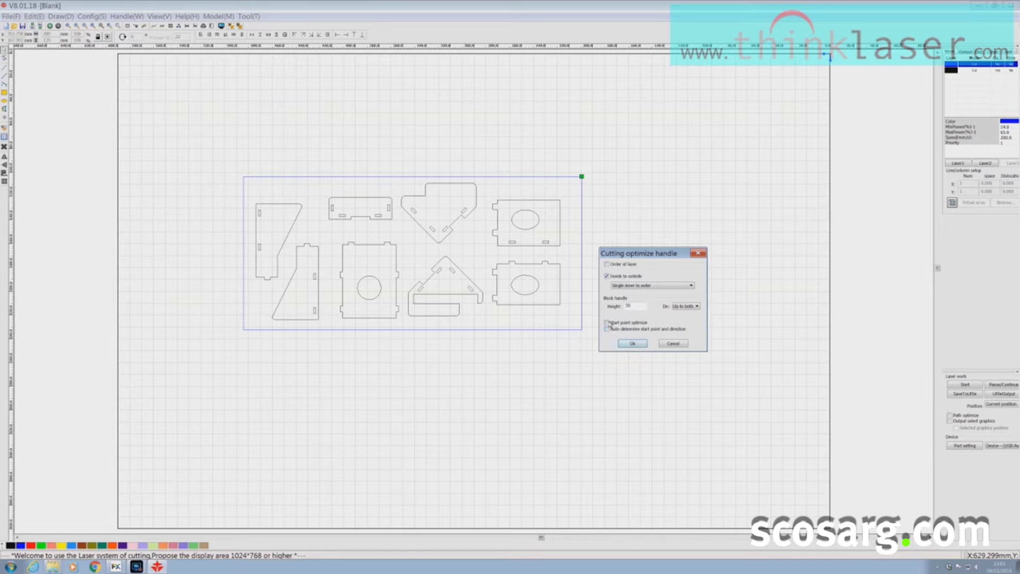
pyautogui.click(608, 323)
pyautogui.click(697, 307)
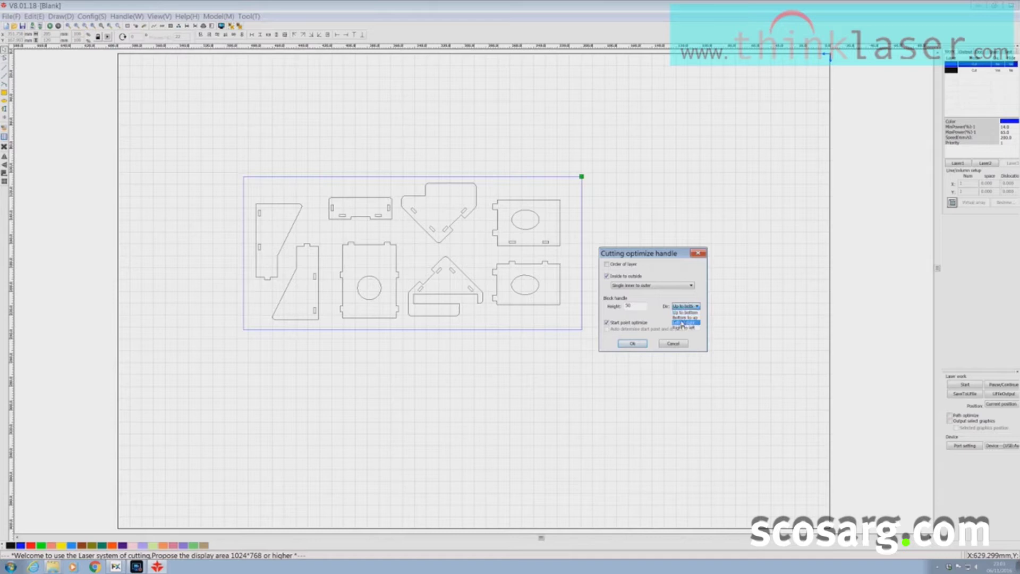
pyautogui.click(685, 318)
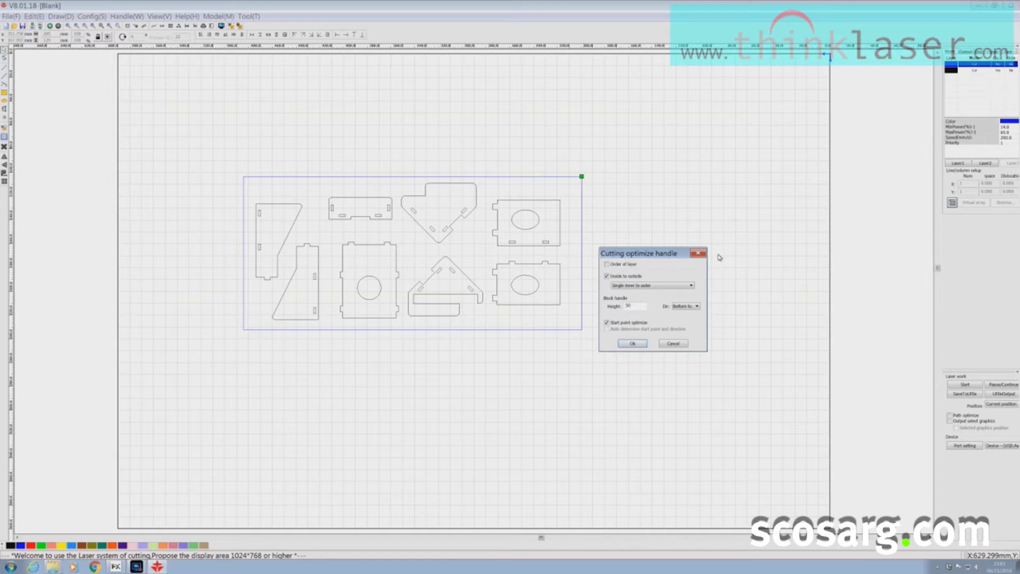
pyautogui.click(632, 344)
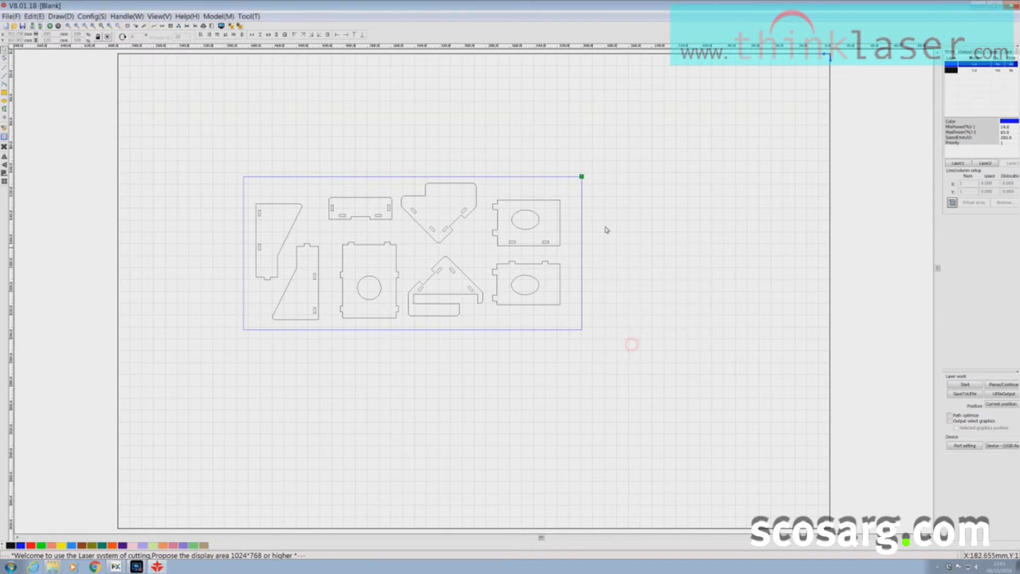
# Preview the job and simulate the cutting sequence at increasing simulation speeds to examine the order of the cuts
pyautogui.click(221, 26)
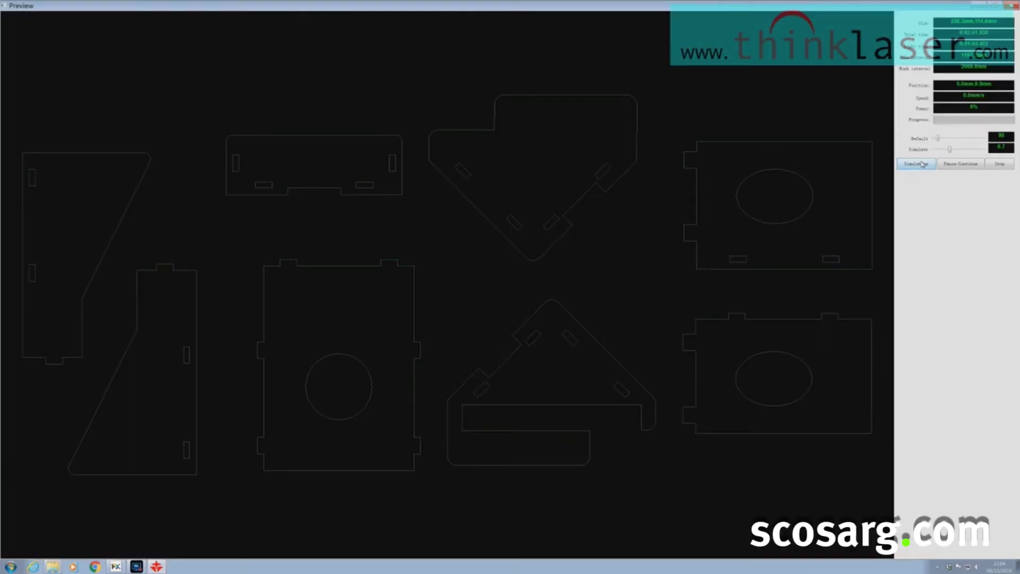
pyautogui.moveTo(937, 139); pyautogui.dragTo(940, 151)
pyautogui.click(948, 149)
pyautogui.moveTo(935, 139)
pyautogui.mouseDown()
pyautogui.moveTo(960, 138)
pyautogui.moveTo(937, 151)
pyautogui.mouseUp()
pyautogui.click(916, 166)
pyautogui.click(925, 164)
pyautogui.moveTo(937, 151); pyautogui.dragTo(957, 150)
pyautogui.moveTo(957, 148); pyautogui.dragTo(967, 150)
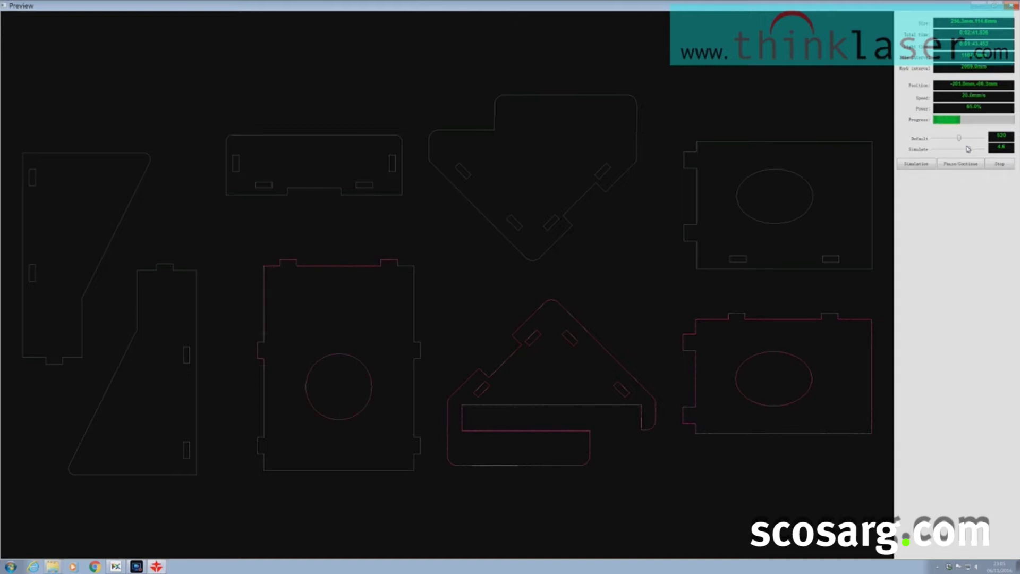
pyautogui.moveTo(967, 149); pyautogui.dragTo(968, 149)
pyautogui.moveTo(969, 149); pyautogui.dragTo(969, 149)
pyautogui.moveTo(970, 149); pyautogui.dragTo(971, 150)
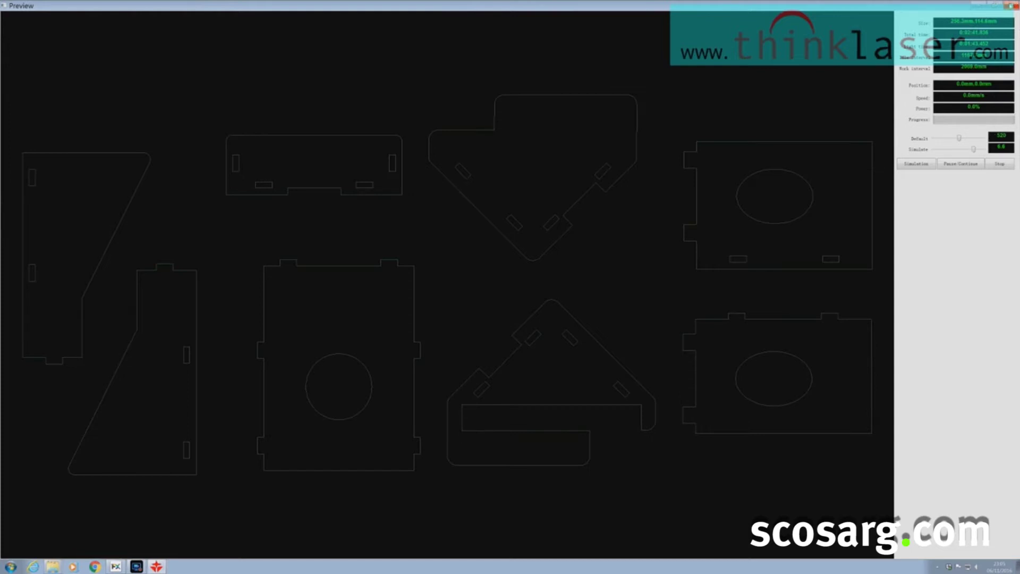
pyautogui.click(1012, 5)
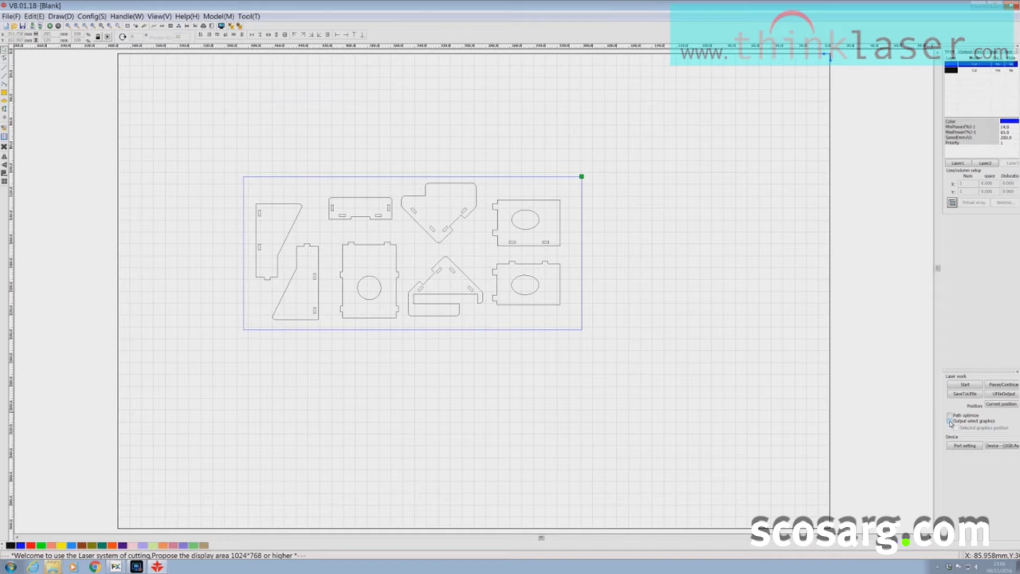
# Leave Path optimize off and save the project as "Beam Targets" in the Lightblade Projects folder
pyautogui.click(951, 416)
pyautogui.click(950, 416)
pyautogui.click(6, 17)
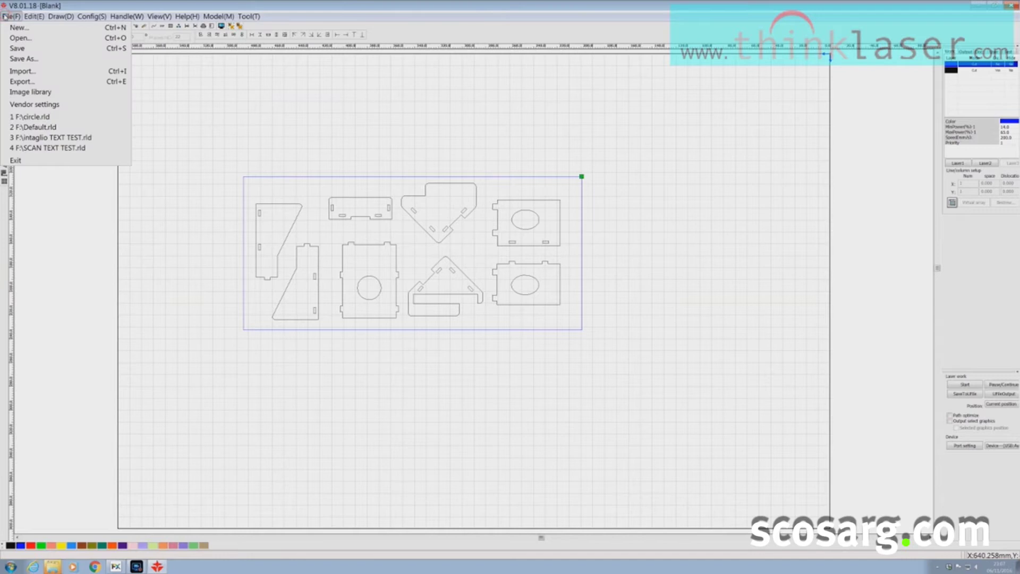
pyautogui.click(18, 59)
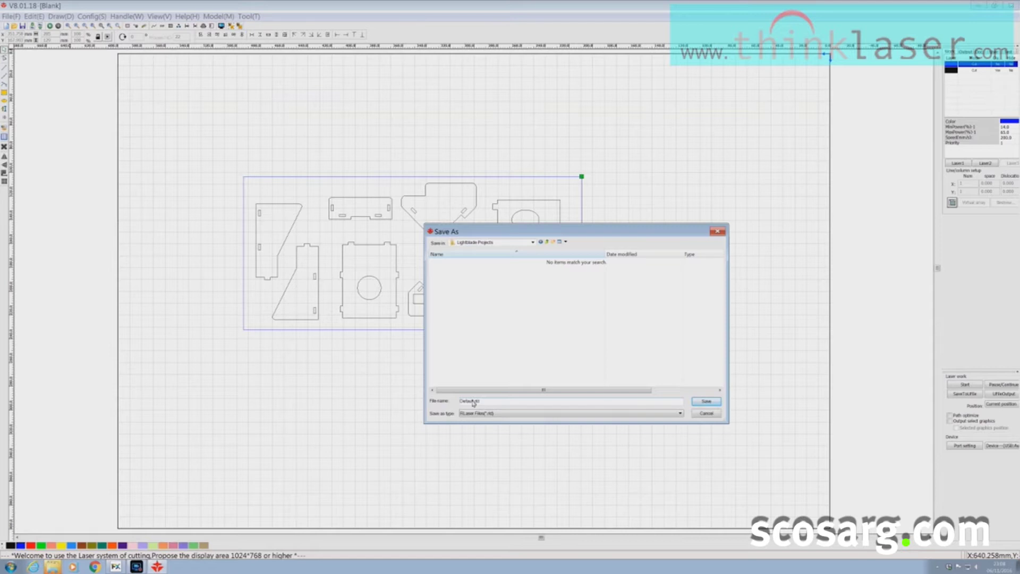
pyautogui.moveTo(475, 402); pyautogui.dragTo(461, 402)
pyautogui.write('Beam Targets')
pyautogui.press('Return')
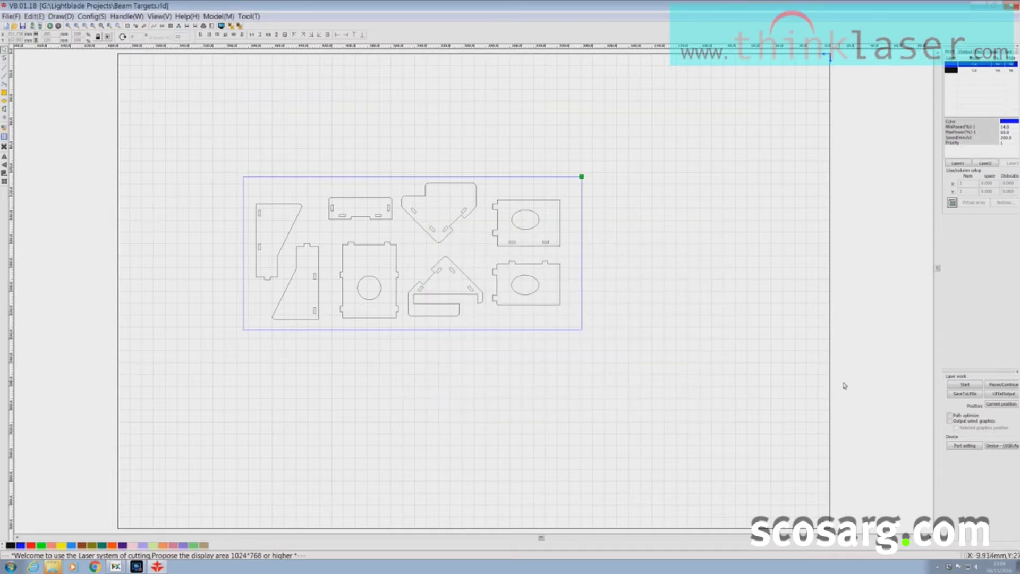
# Export the beam targets job as an .rd machine file to Removable Disk (F:) under a new file name
pyautogui.click(963, 395)
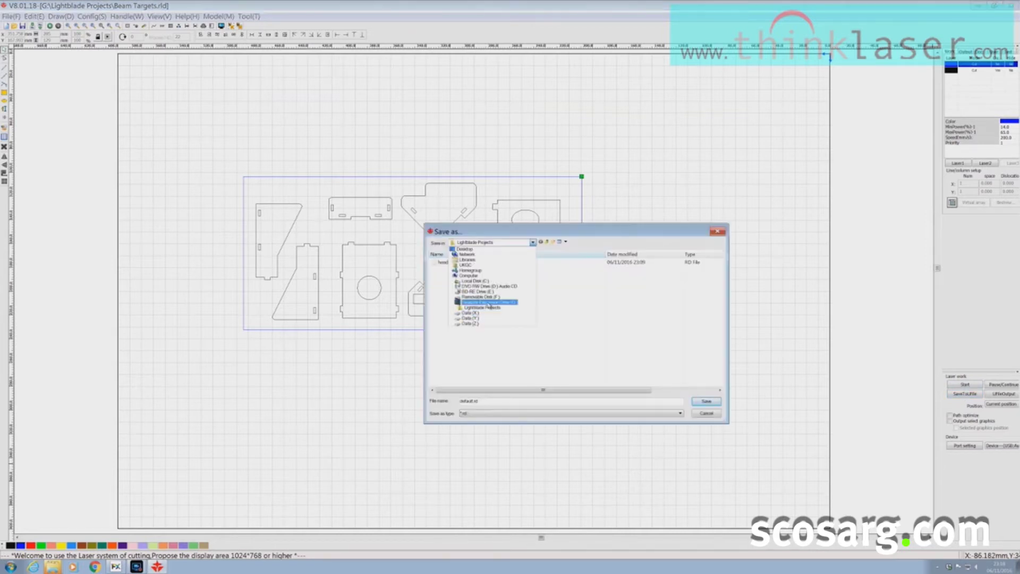
pyautogui.click(485, 300)
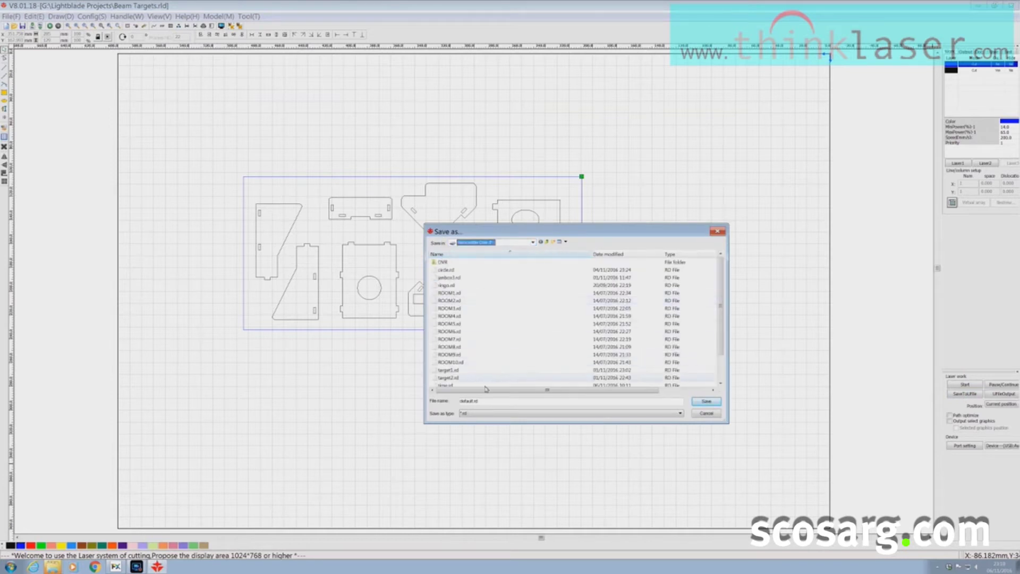
pyautogui.moveTo(482, 402); pyautogui.dragTo(454, 403)
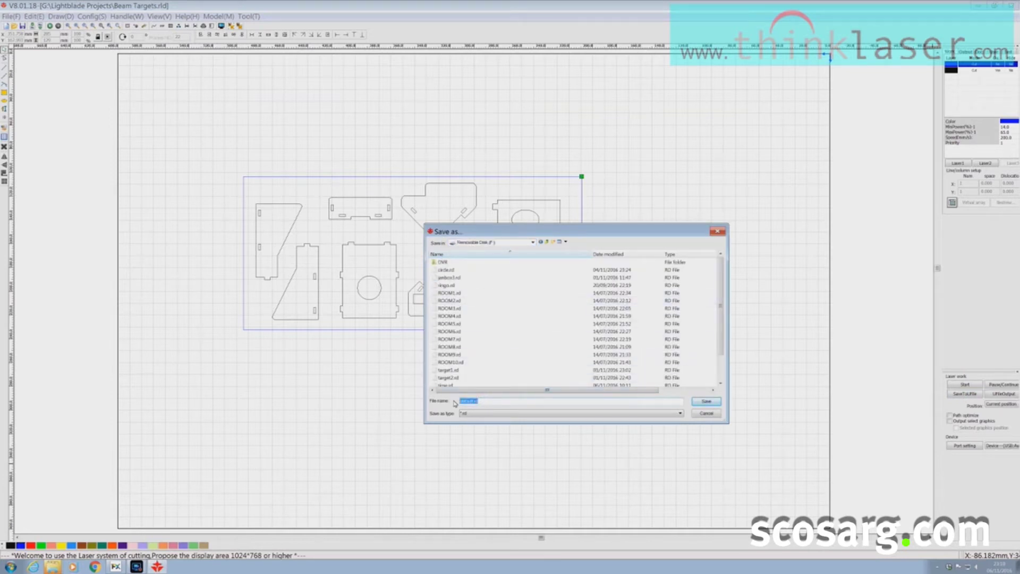
pyautogui.write('t')
pyautogui.press('Return')
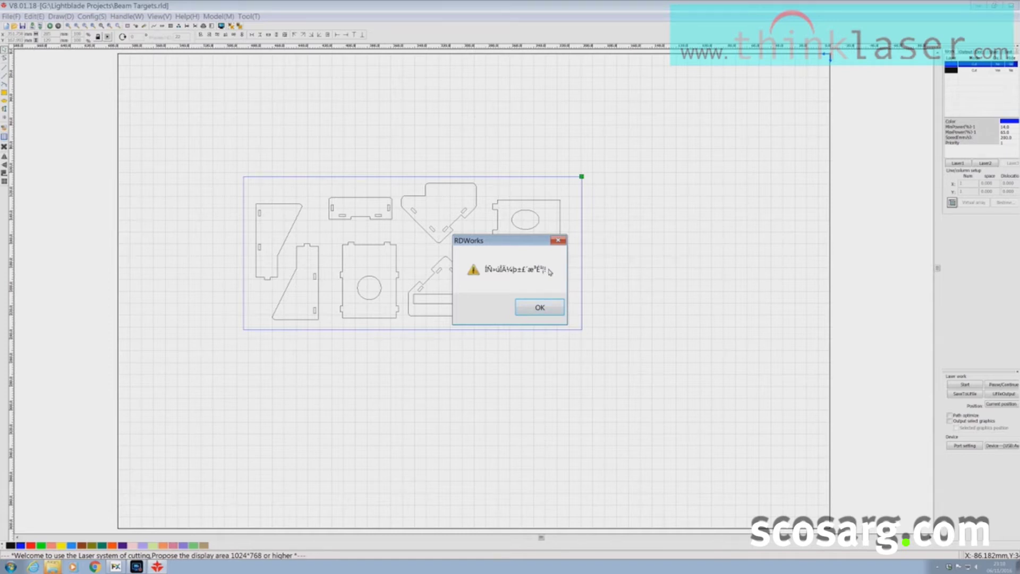
pyautogui.click(547, 308)
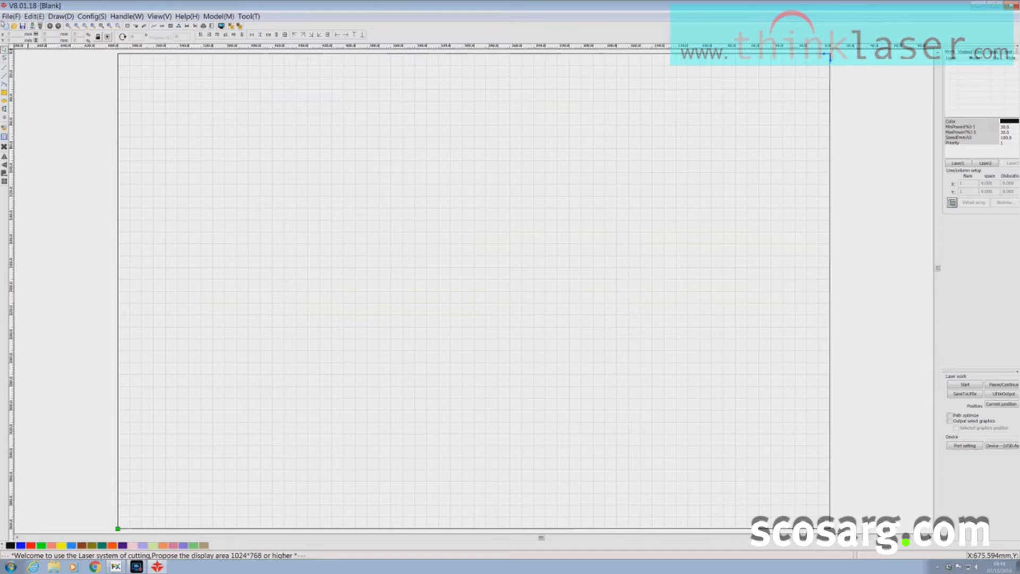
# Import beam targets.dxf into the blank project and delete the acrylic parts together with their border and "2mm Acrylic" label
pyautogui.hotkey('ctrl', 'i')
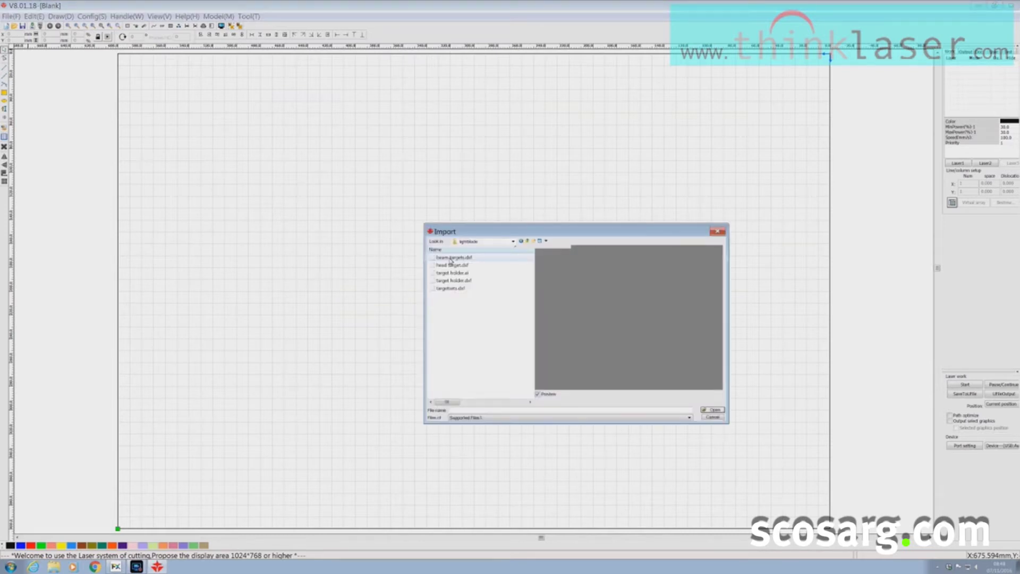
pyautogui.doubleClick(450, 258)
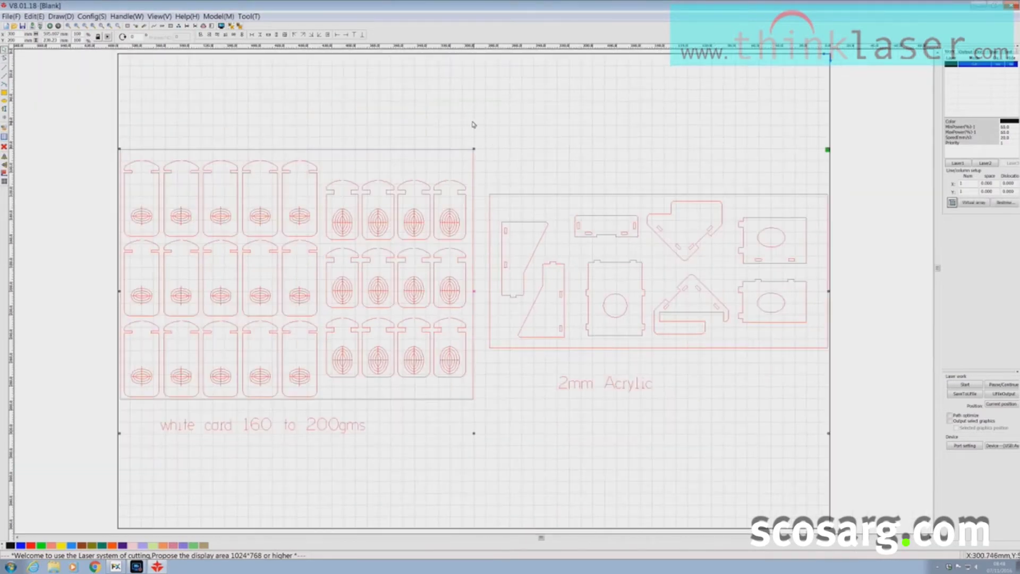
pyautogui.moveTo(480, 121); pyautogui.dragTo(902, 405)
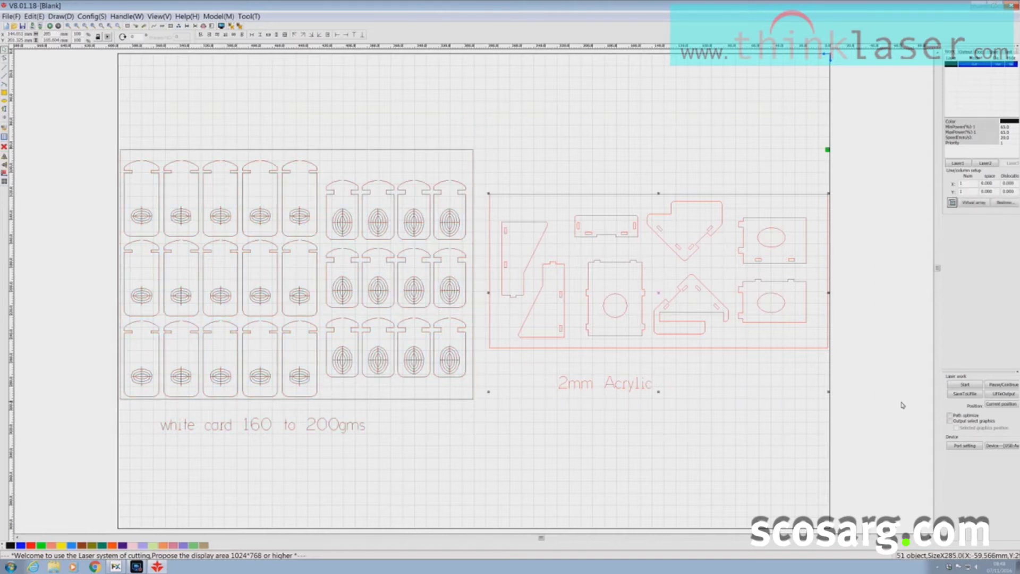
pyautogui.press('Delete')
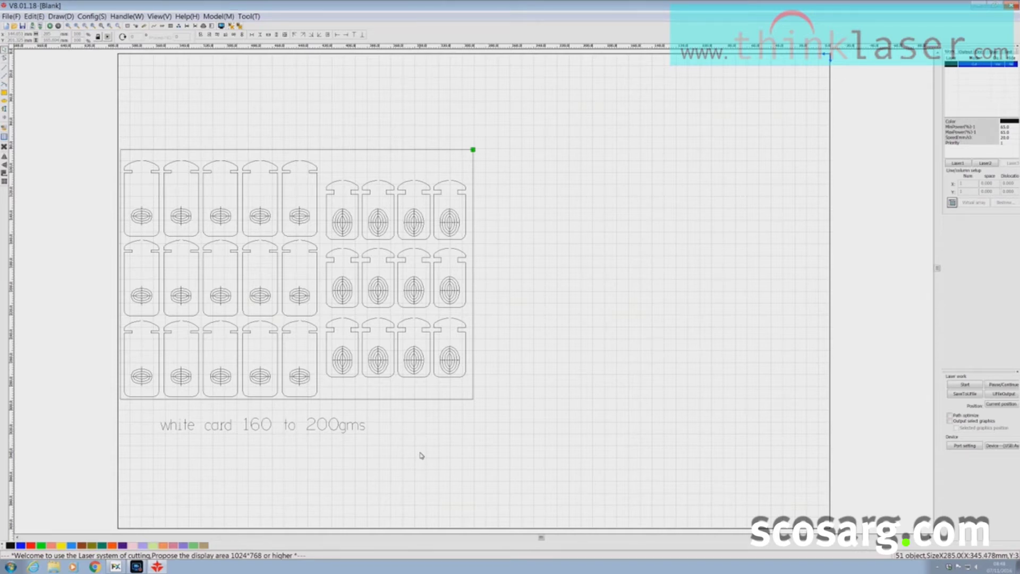
# Delete the "white card 160 to 200gms" label and the border around the card targets, and move the targets towards the bed's centre
pyautogui.press('Delete')
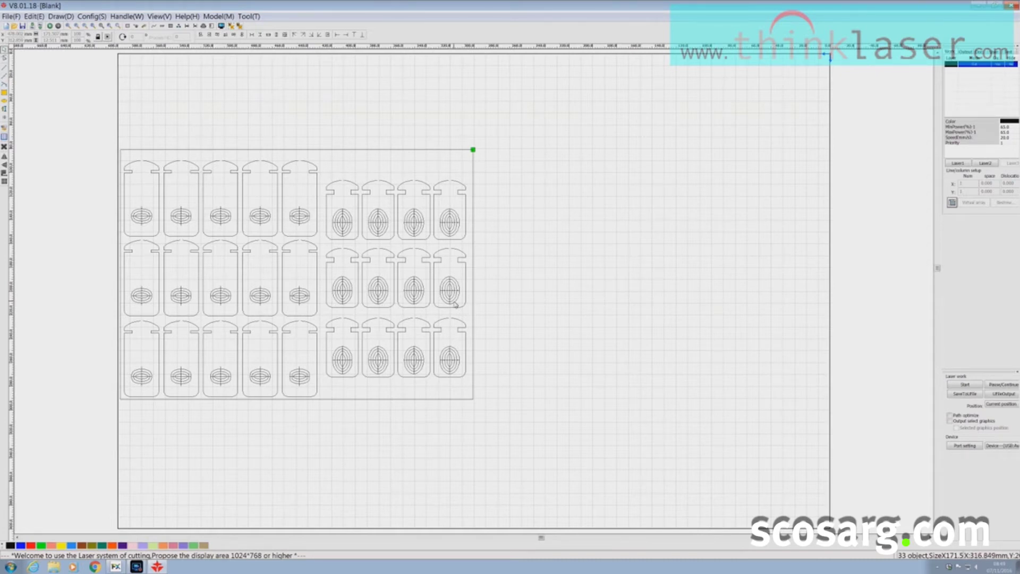
pyautogui.hotkey('ctrl', 'u')
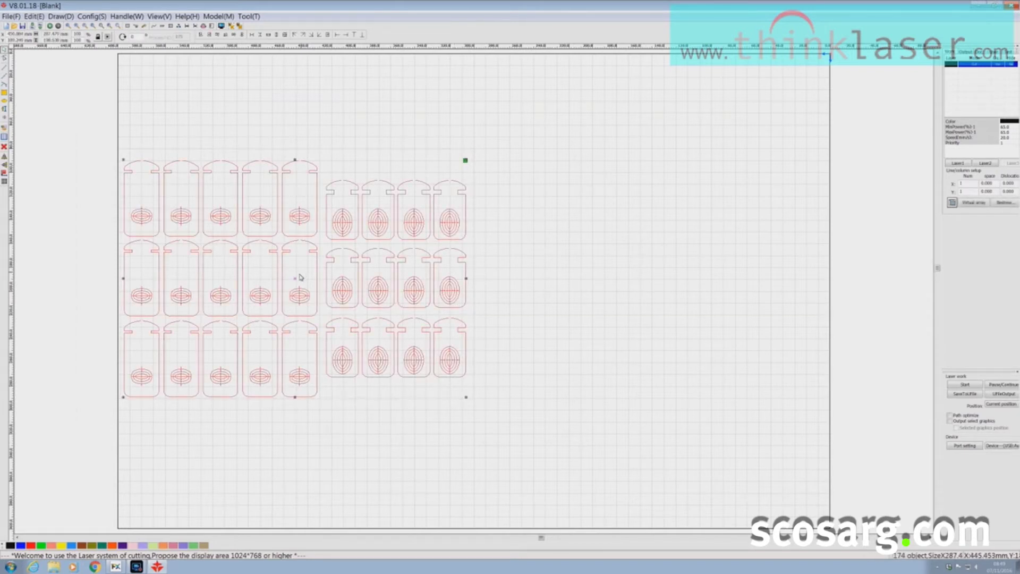
pyautogui.moveTo(296, 280); pyautogui.dragTo(441, 272)
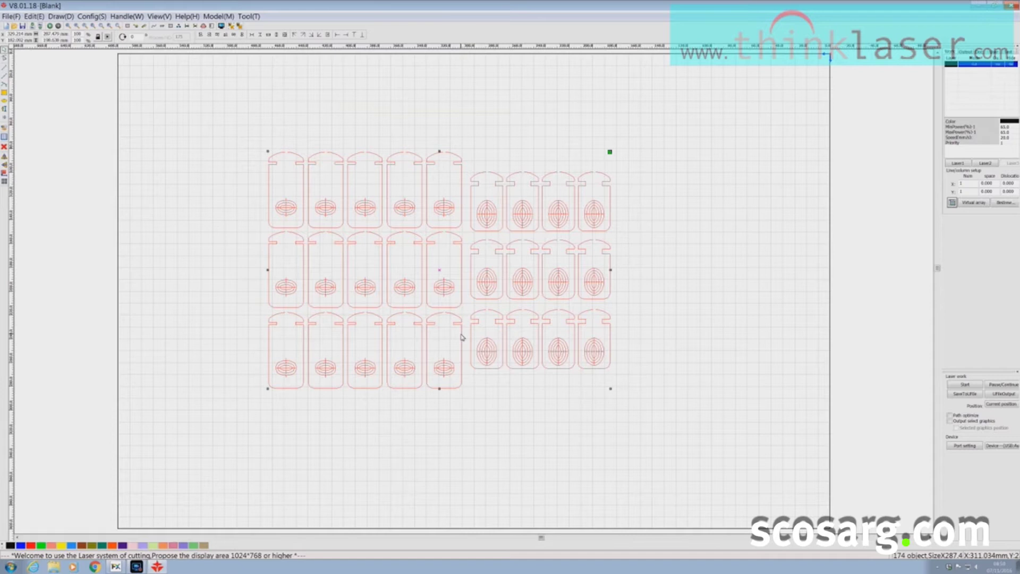
pyautogui.click(647, 422)
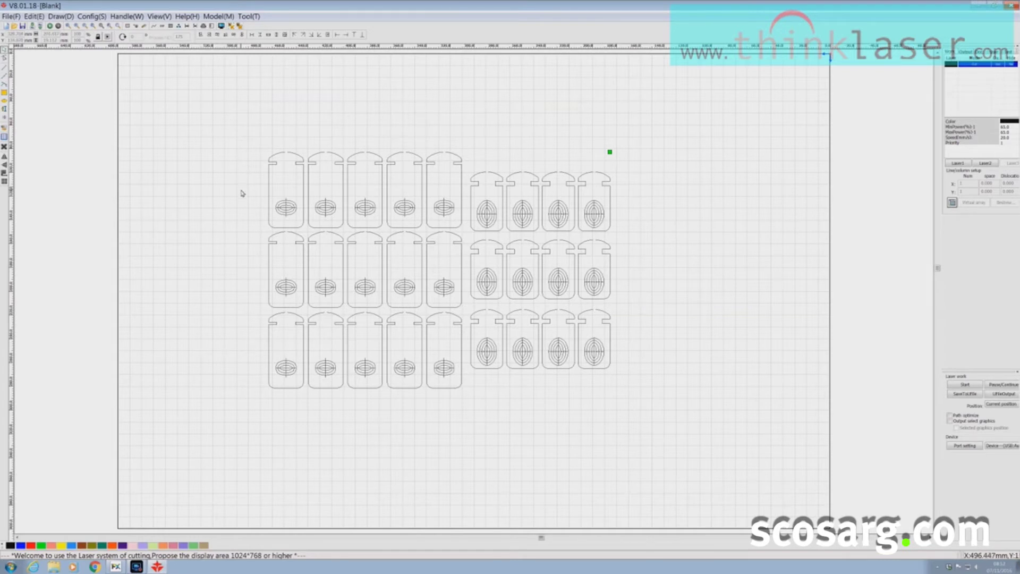
# Select the ring and crosshair markings inside all three rows of card targets and assign them to the blue layer
pyautogui.moveTo(239, 195); pyautogui.dragTo(652, 239)
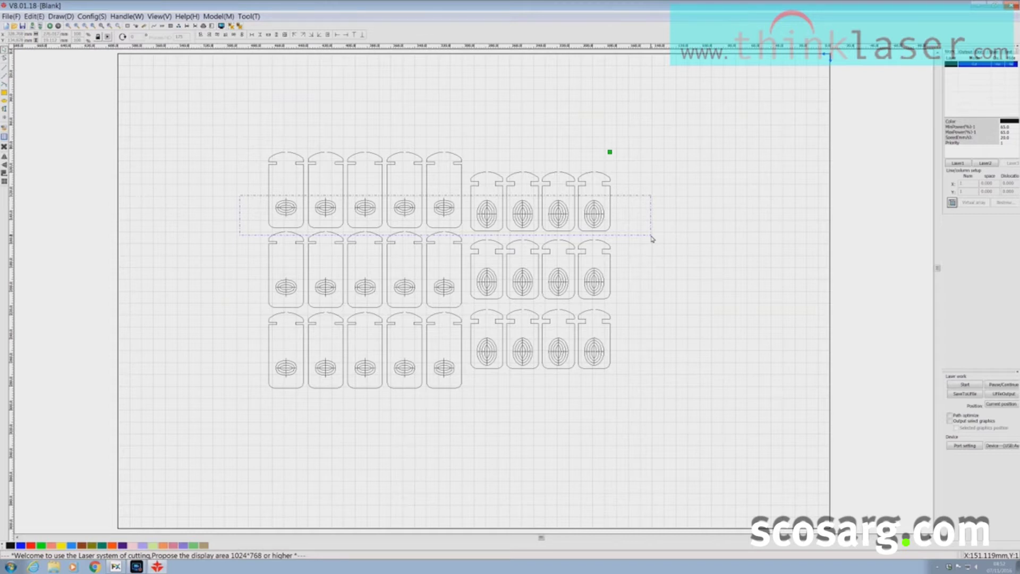
pyautogui.moveTo(653, 239); pyautogui.dragTo(652, 239)
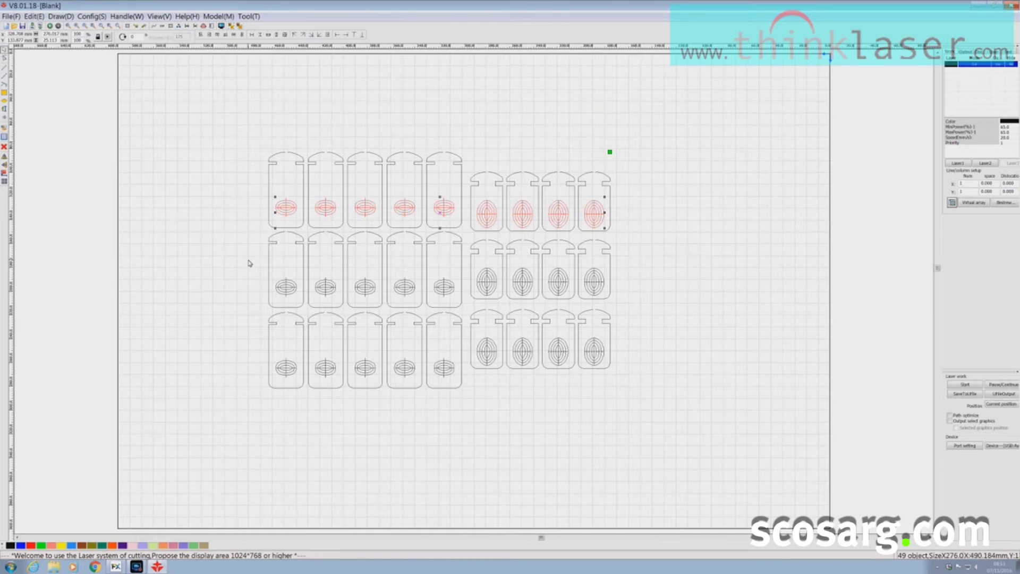
pyautogui.moveTo(248, 263); pyautogui.dragTo(657, 309)
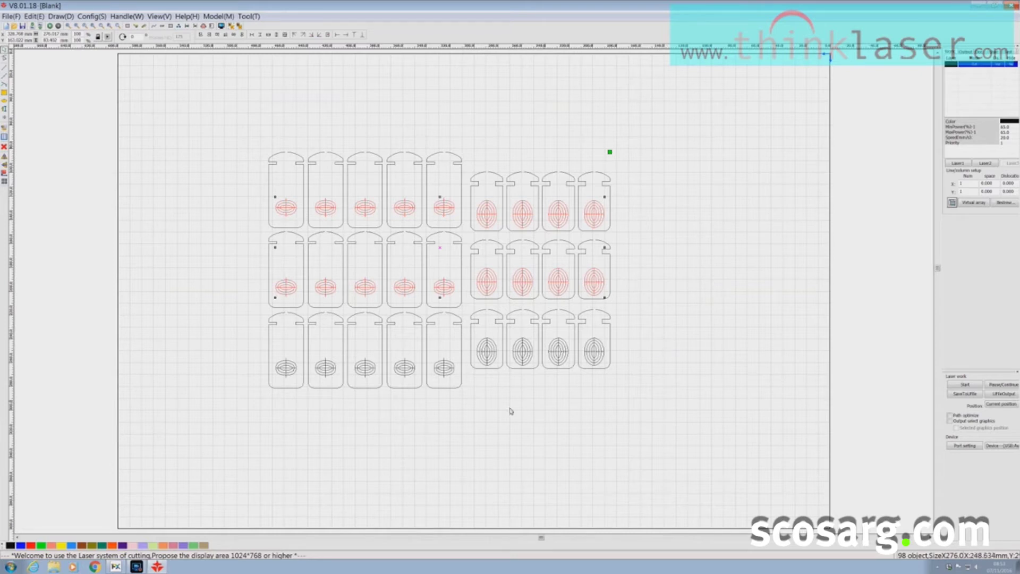
pyautogui.moveTo(239, 334); pyautogui.dragTo(671, 412)
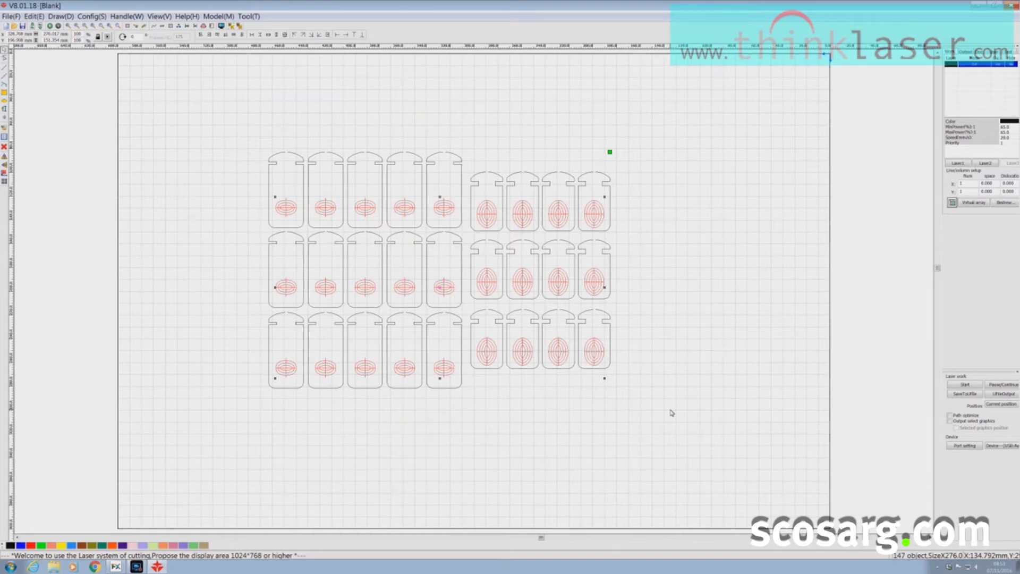
pyautogui.click(20, 546)
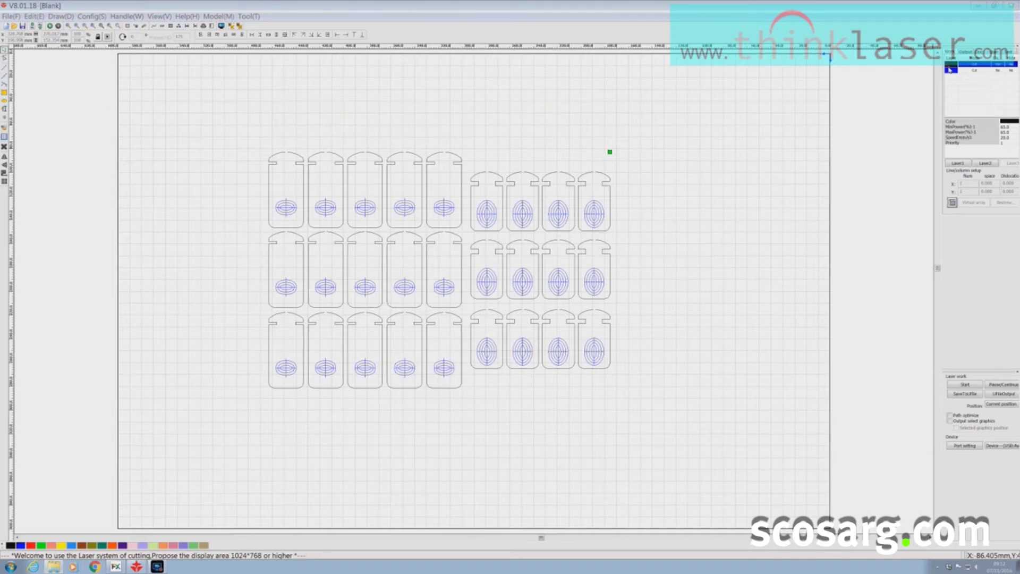
# Set the black layer to Cut mode at 200 mm/s with minimum and maximum power at 10%
pyautogui.doubleClick(951, 69)
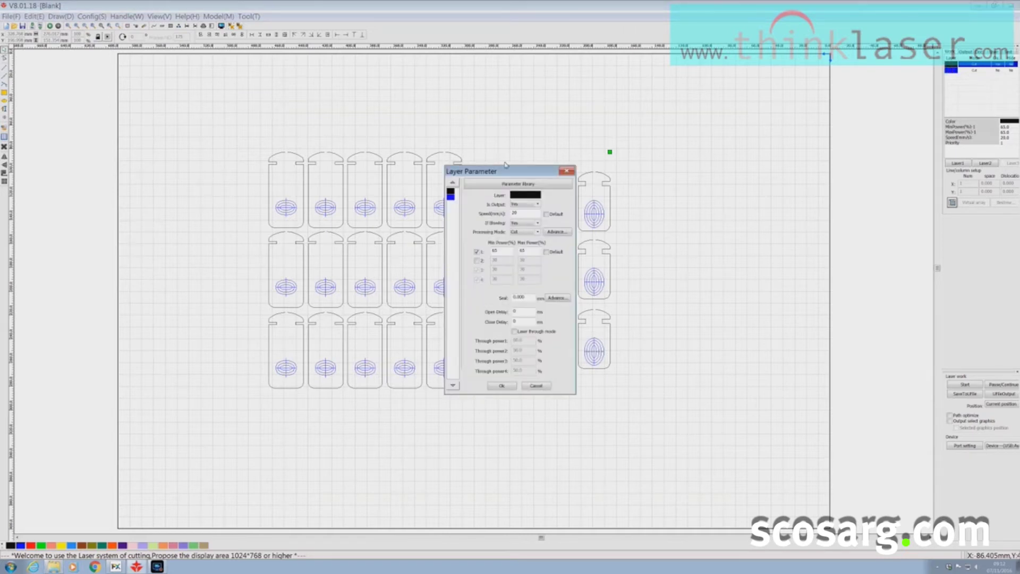
pyautogui.moveTo(513, 173); pyautogui.dragTo(712, 147)
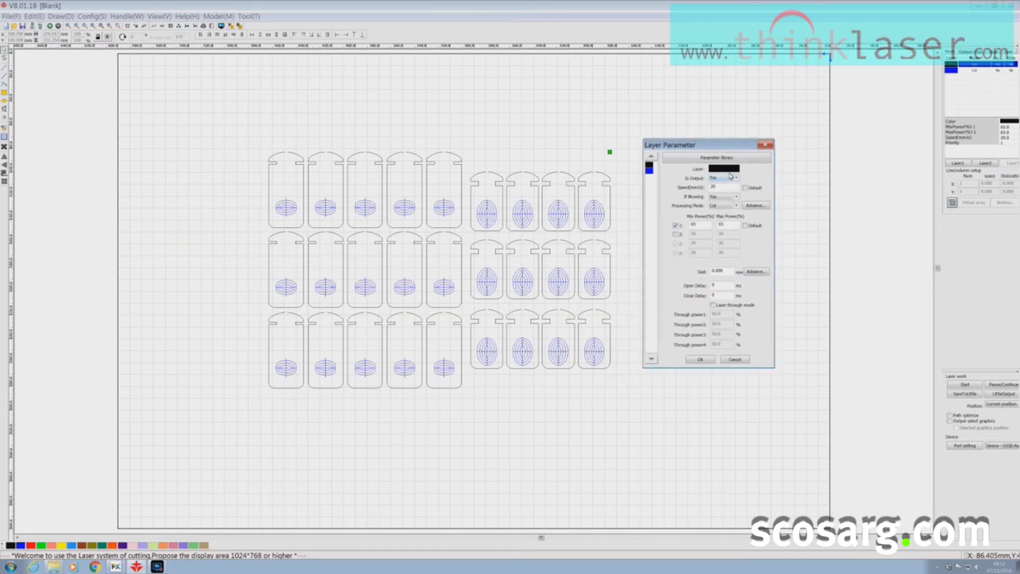
pyautogui.write('0')
pyautogui.click(736, 206)
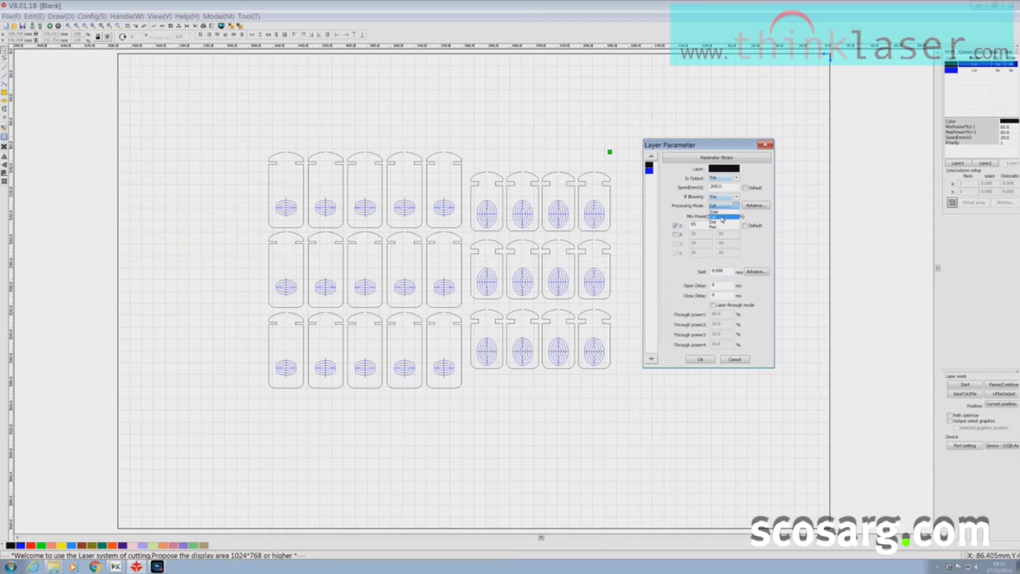
pyautogui.click(723, 217)
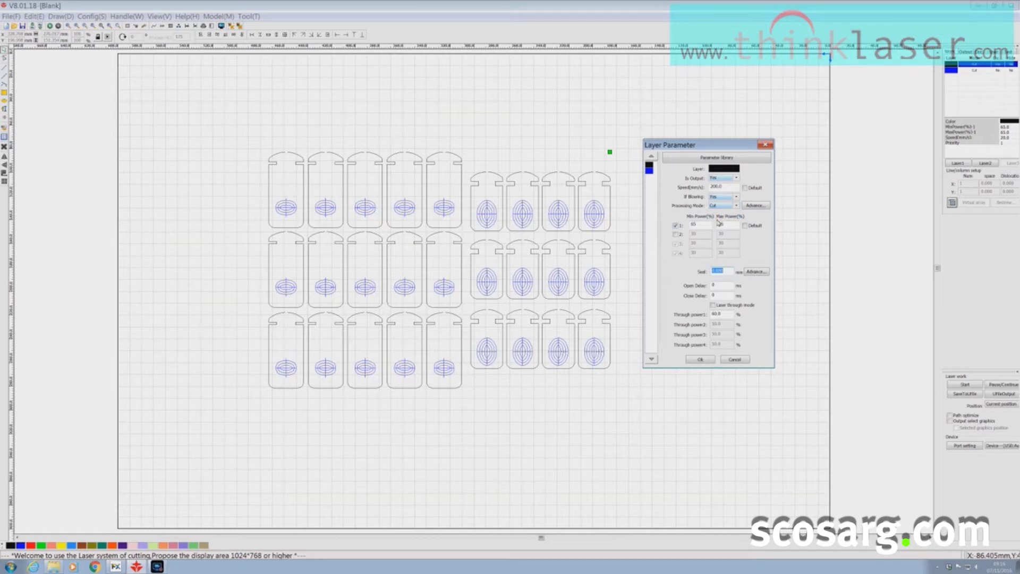
pyautogui.doubleClick(700, 226)
pyautogui.write('60')
pyautogui.doubleClick(695, 224)
pyautogui.write('10')
pyautogui.doubleClick(723, 225)
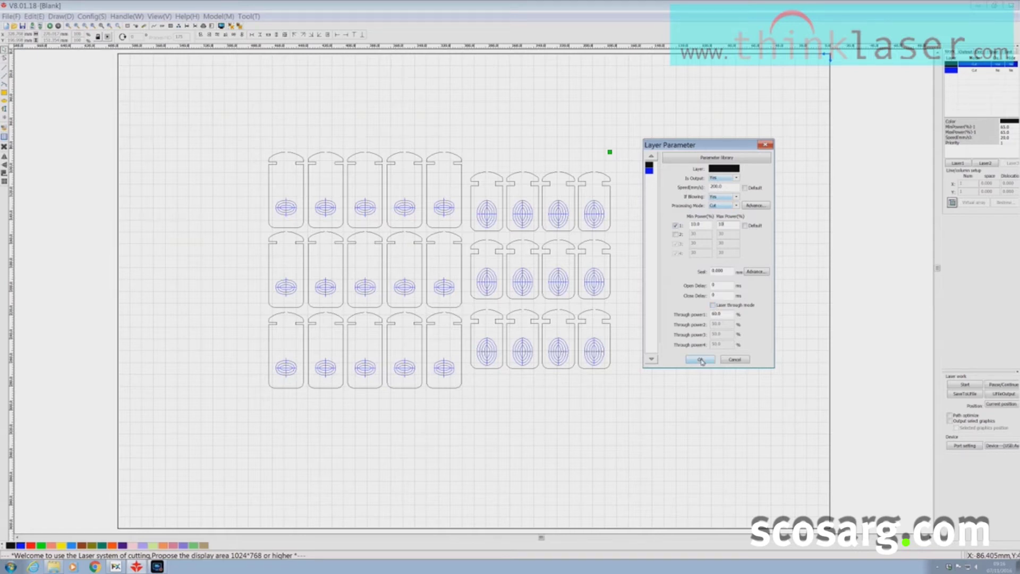
pyautogui.click(700, 361)
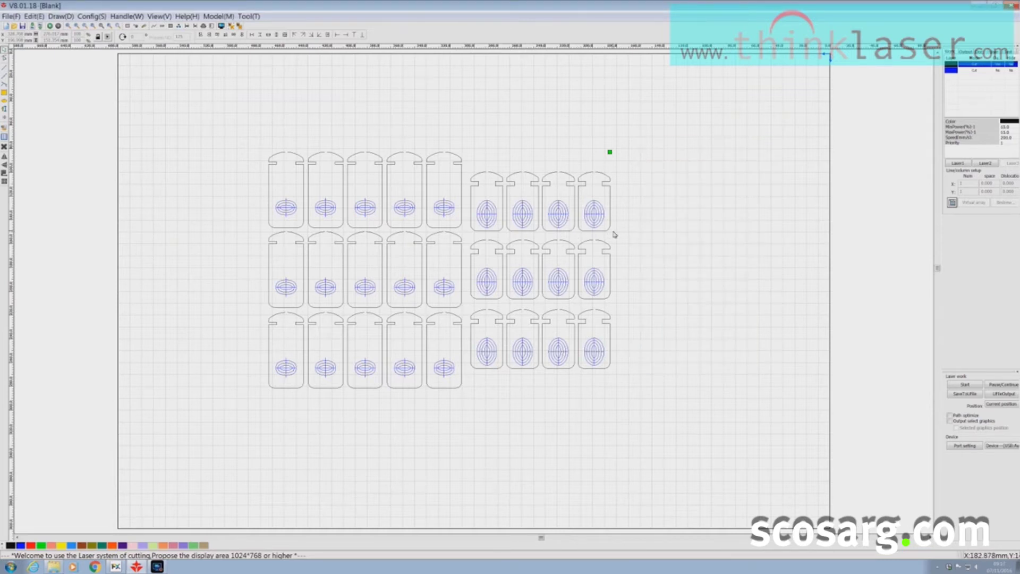
# Set the black layer's speed to 80 mm/s and its minimum and maximum power to 25%
pyautogui.click(953, 66)
pyautogui.doubleClick(953, 67)
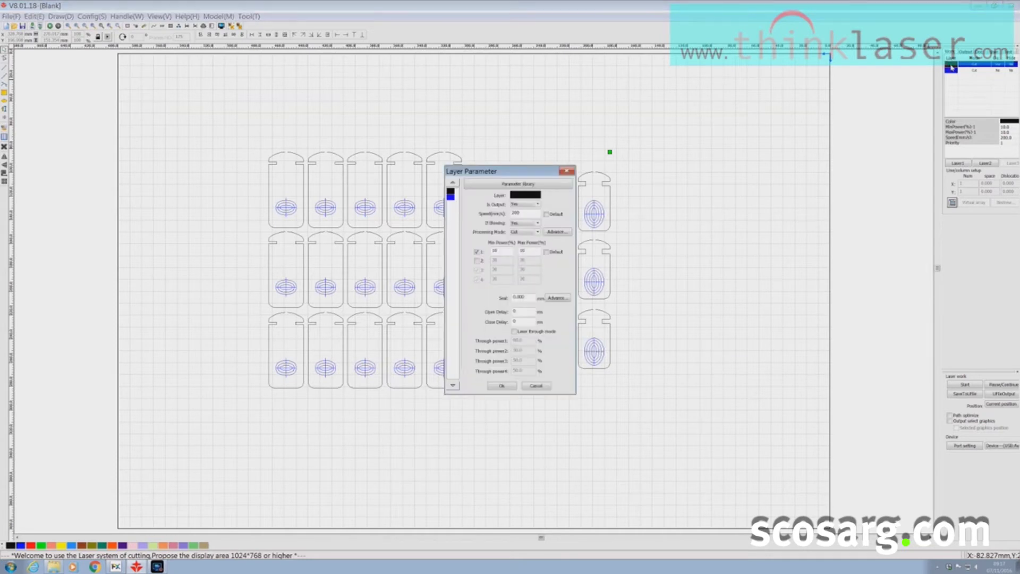
pyautogui.moveTo(554, 166); pyautogui.dragTo(723, 154)
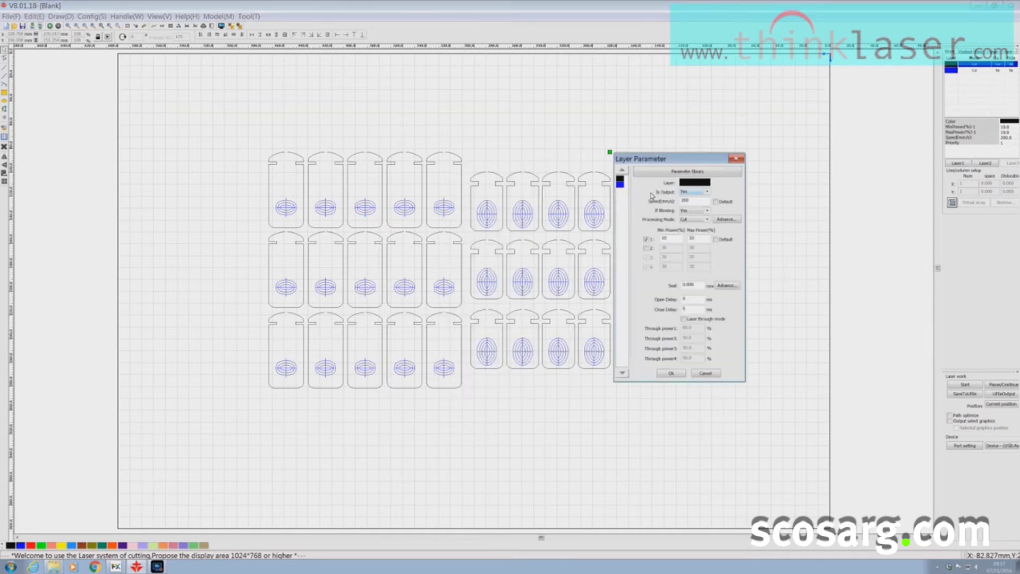
pyautogui.doubleClick(693, 202)
pyautogui.write('80')
pyautogui.doubleClick(675, 239)
pyautogui.write('25')
pyautogui.press('Tab')
pyautogui.write('25')
pyautogui.press('Return')
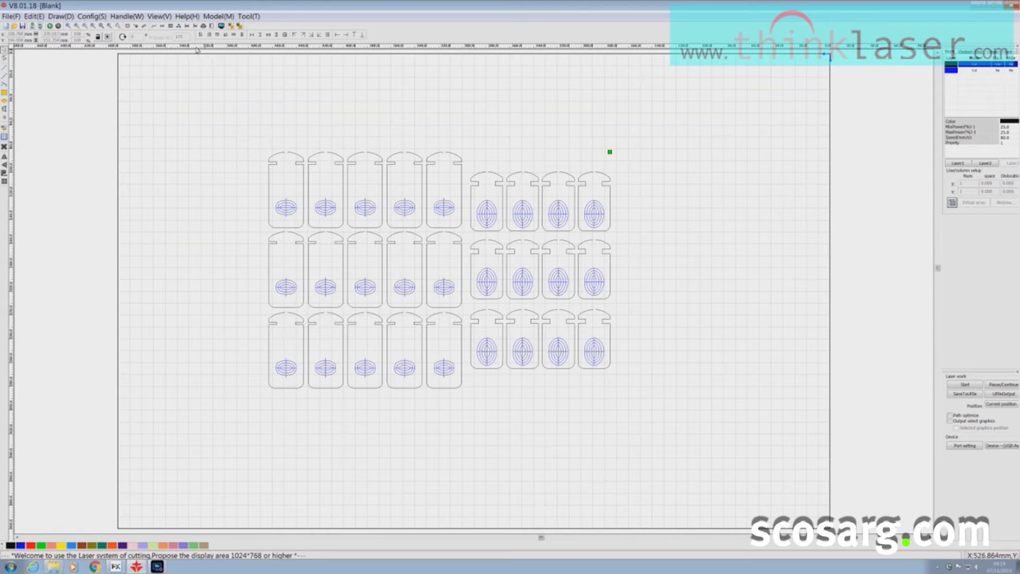
# Optimize the cutting order with Order of layer and Start point optimize enabled, Inside to outside disabled, and block direction Bottom to up
pyautogui.click(125, 17)
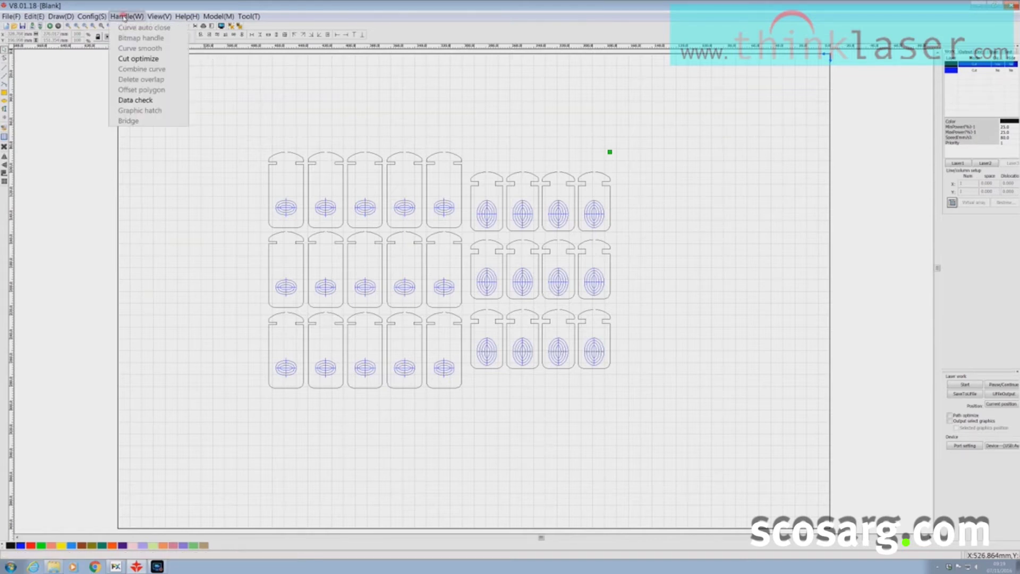
pyautogui.click(137, 59)
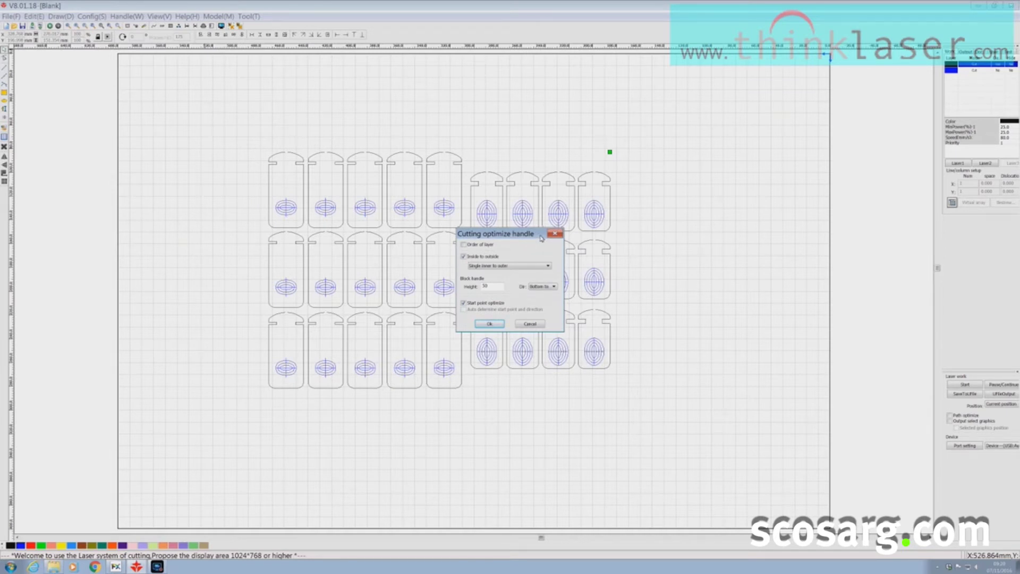
pyautogui.click(465, 246)
pyautogui.click(463, 257)
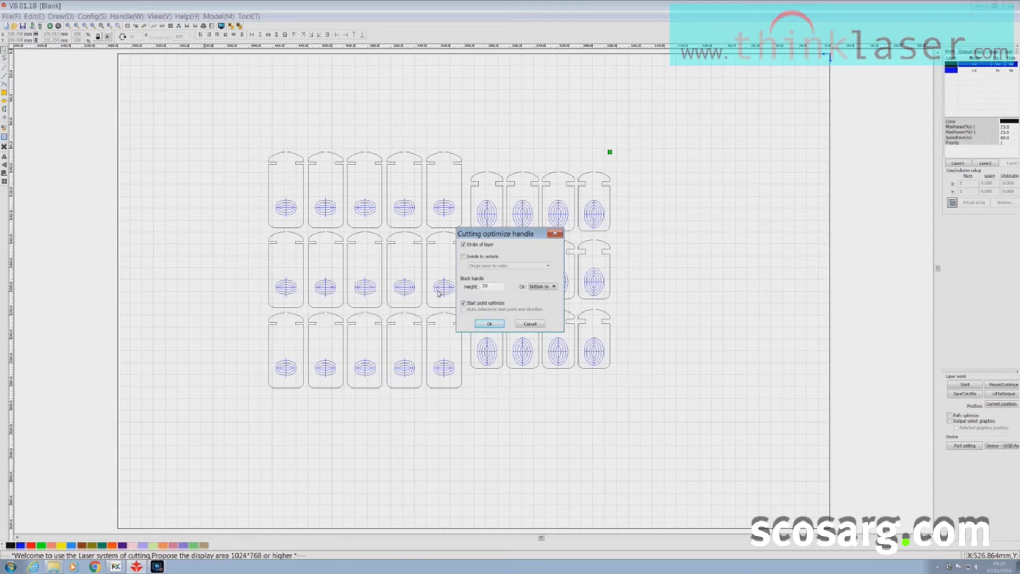
pyautogui.click(549, 287)
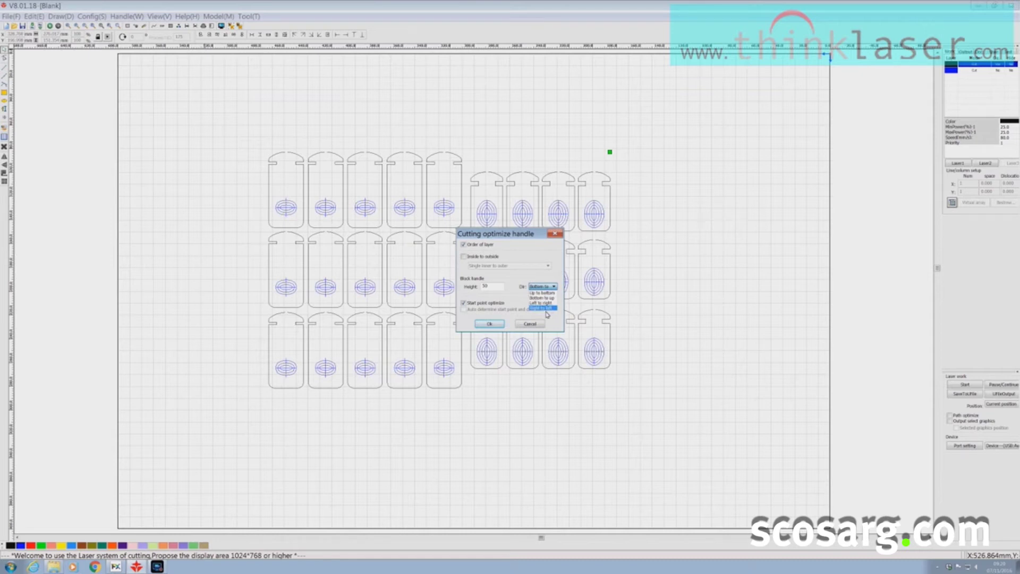
pyautogui.click(463, 304)
pyautogui.click(489, 324)
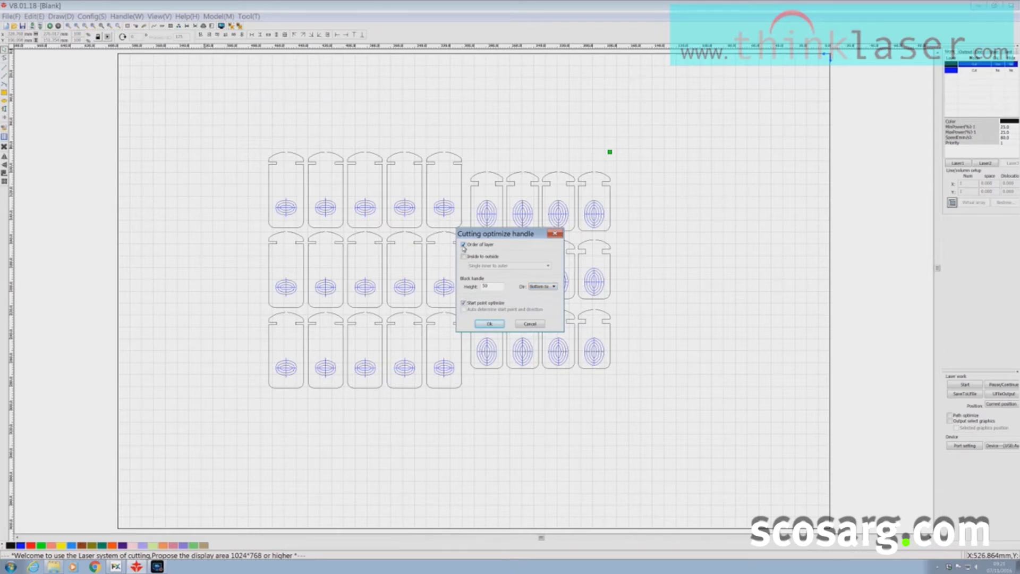
pyautogui.click(490, 324)
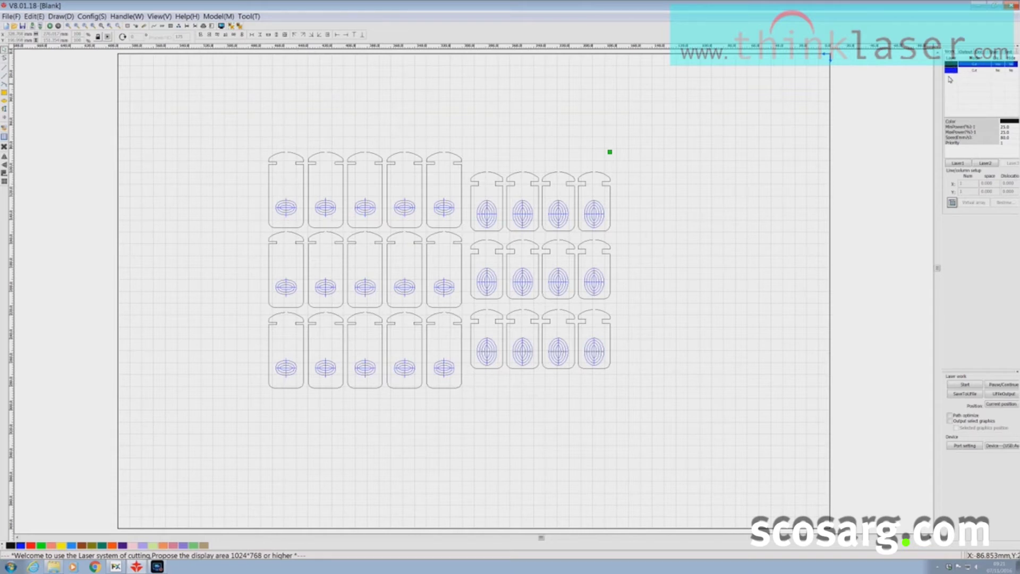
# Order the blue layer above the black one and preview the card target job
pyautogui.moveTo(950, 79); pyautogui.dragTo(950, 79)
pyautogui.click(222, 26)
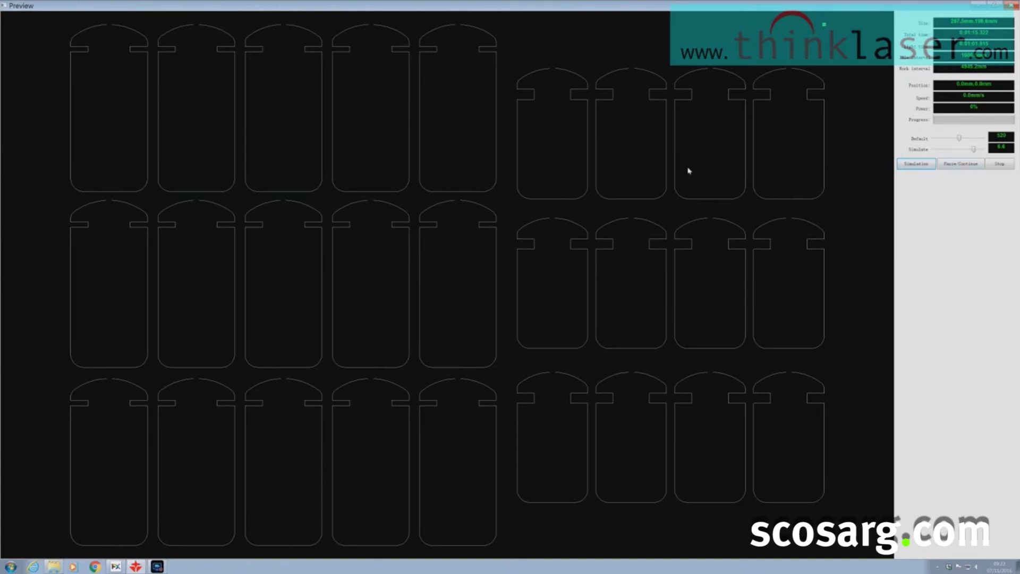
pyautogui.click(1010, 4)
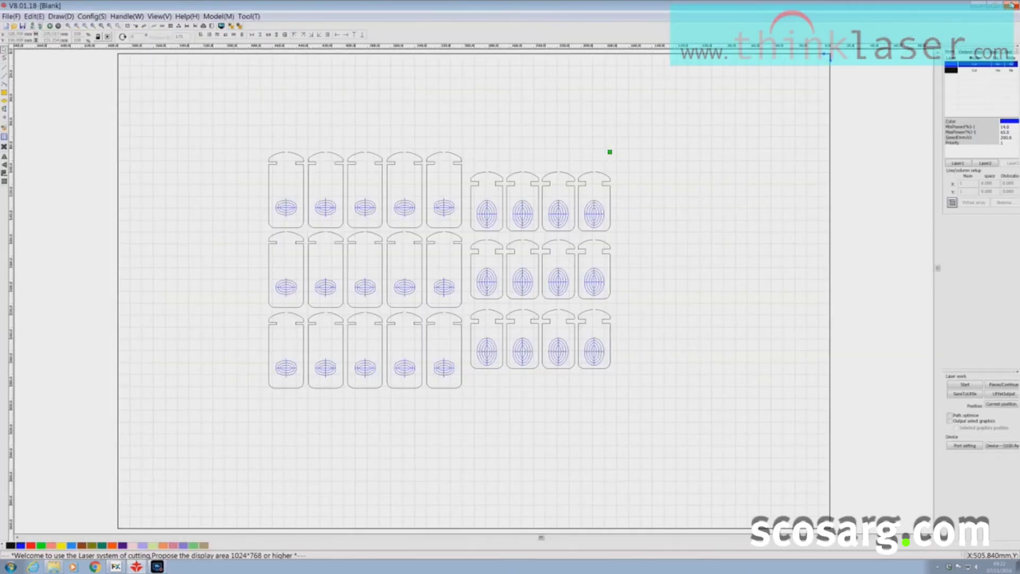
# Enable output for the blue layer in its layer parameters
pyautogui.doubleClick(522, 214)
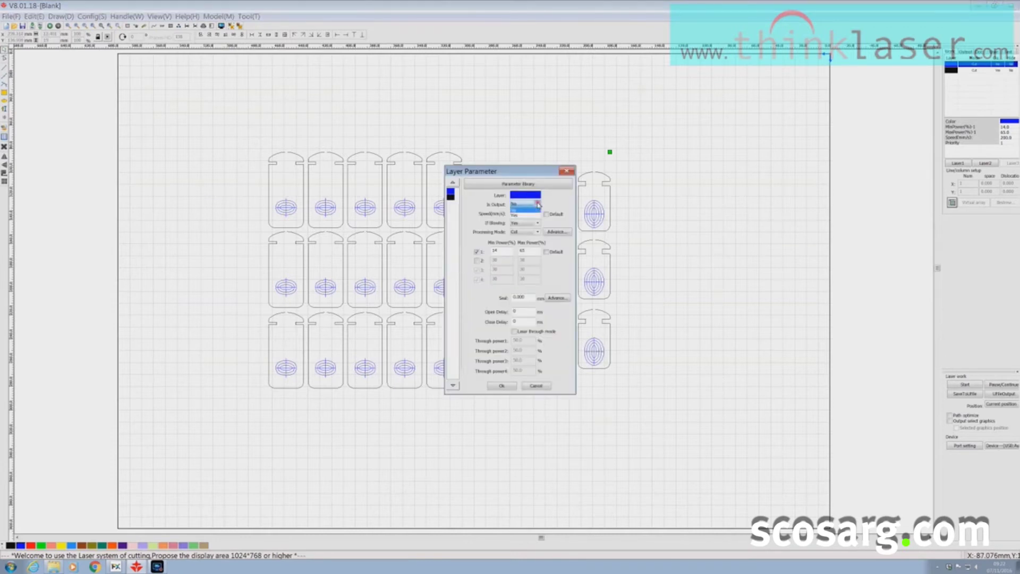
pyautogui.click(538, 204)
pyautogui.click(524, 216)
pyautogui.click(502, 386)
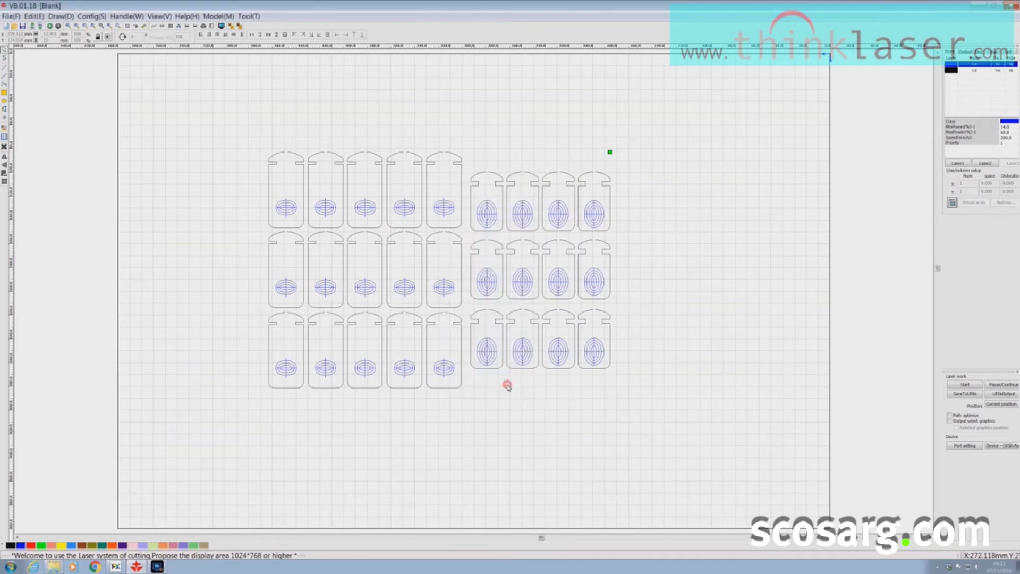
# Preview the card target job and run the cutting simulation, adjusting the simulation speed to check the cut order
pyautogui.click(221, 27)
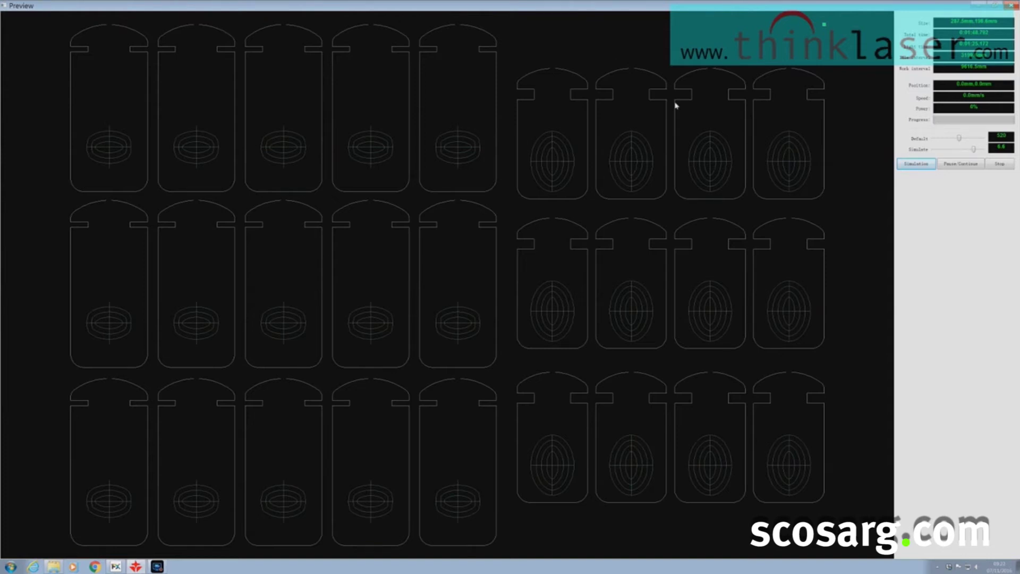
pyautogui.moveTo(973, 149); pyautogui.dragTo(933, 149)
pyautogui.click(914, 166)
pyautogui.moveTo(933, 151); pyautogui.dragTo(945, 153)
pyautogui.moveTo(946, 151)
pyautogui.mouseDown()
pyautogui.moveTo(980, 148)
pyautogui.moveTo(912, 150)
pyautogui.mouseUp()
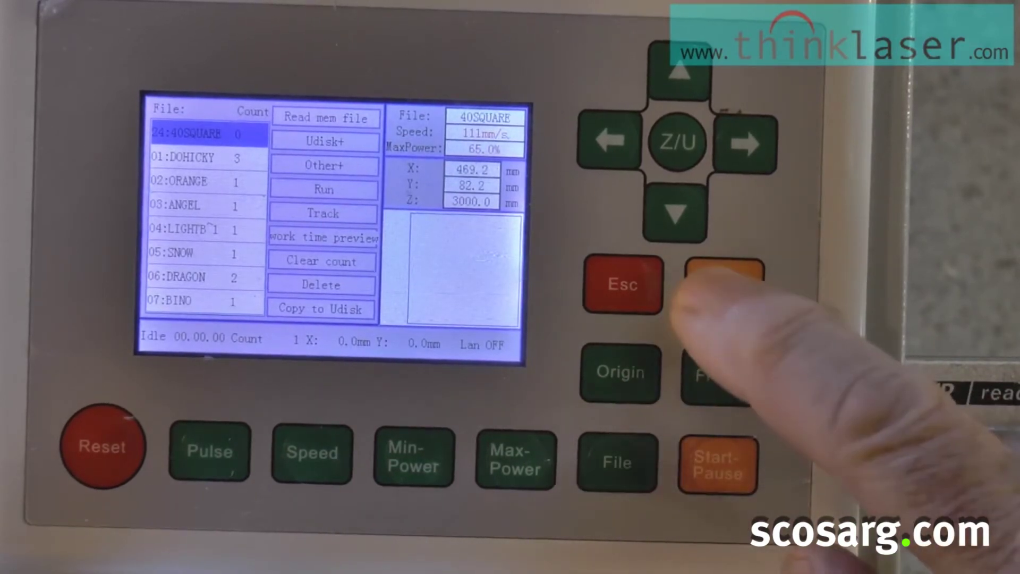
pyautogui.press('Return')
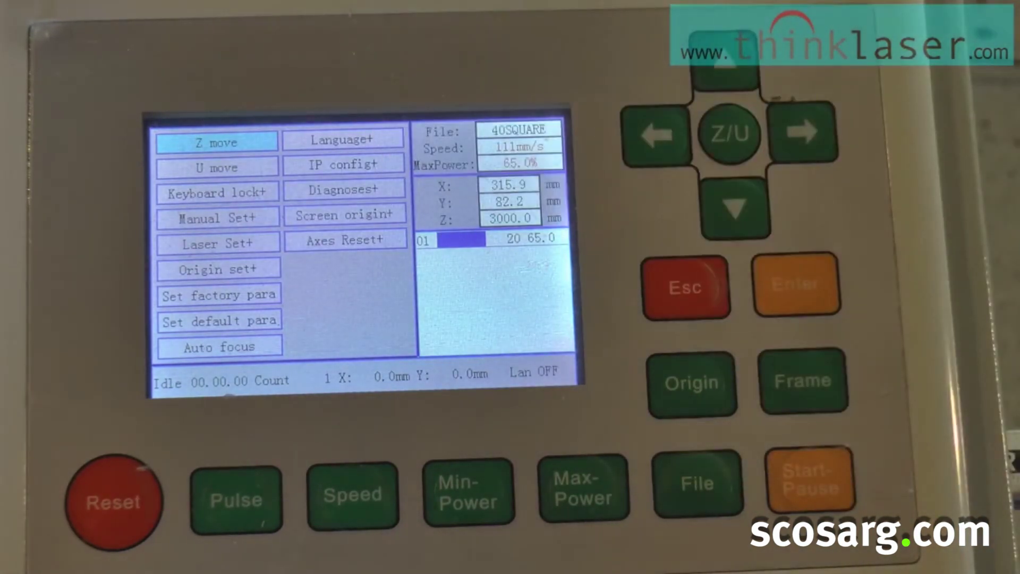
pyautogui.press('Up')
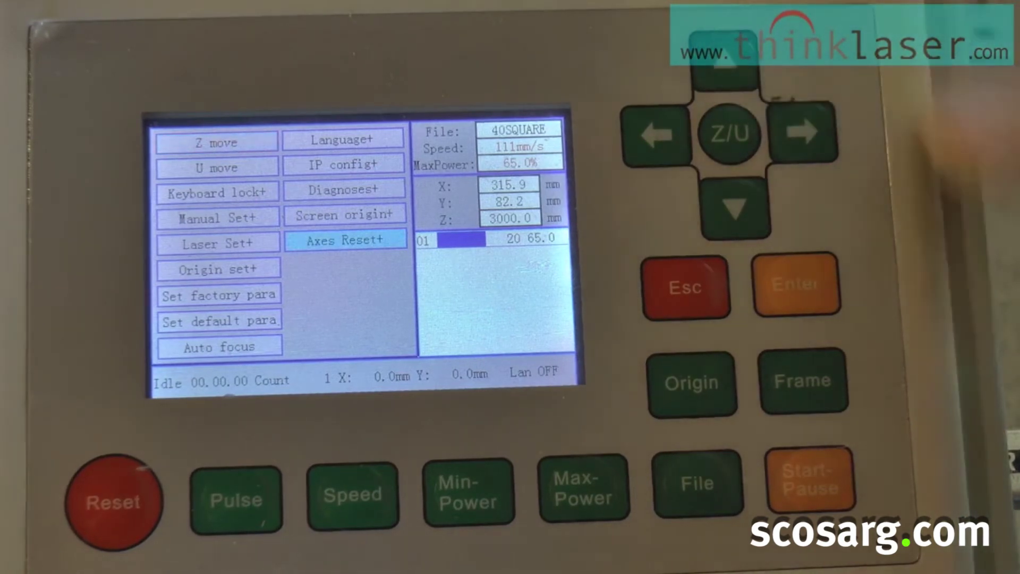
pyautogui.press('Down')
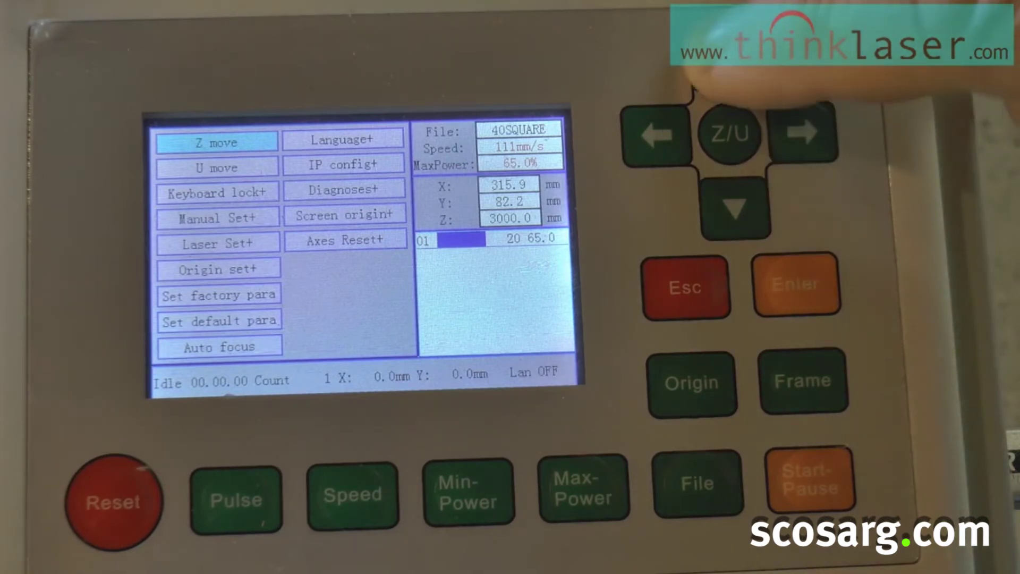
pyautogui.press('Up')
pyautogui.press('Up')
pyautogui.press('Up')
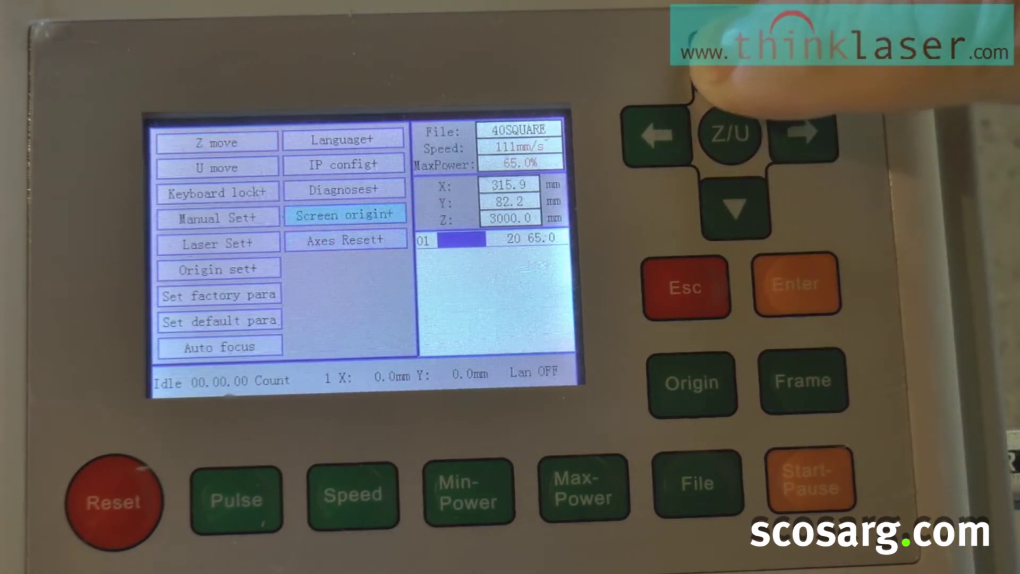
pyautogui.press('Up')
pyautogui.press('Down')
pyautogui.press('Down')
pyautogui.press('Down')
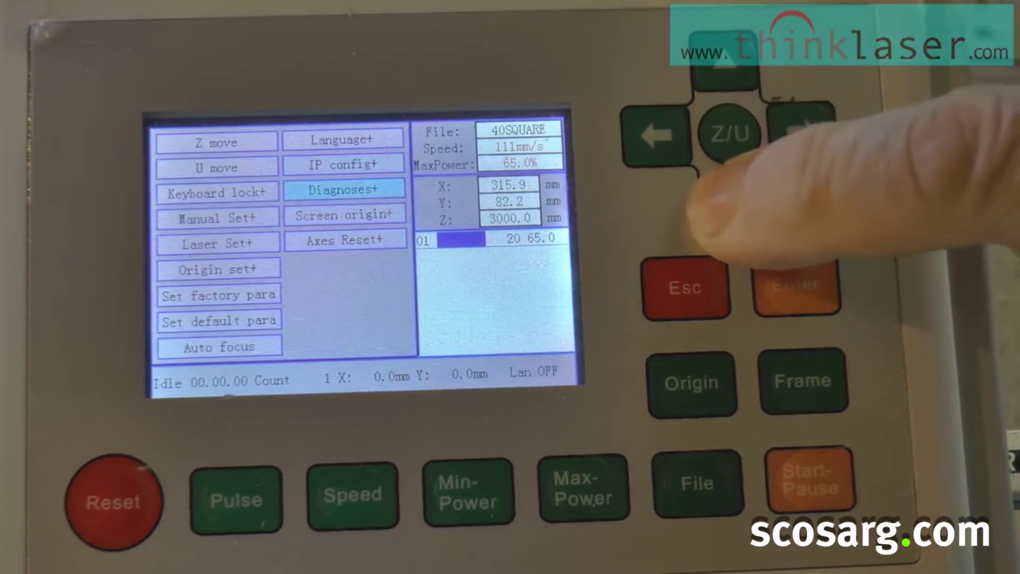
pyautogui.press('Down')
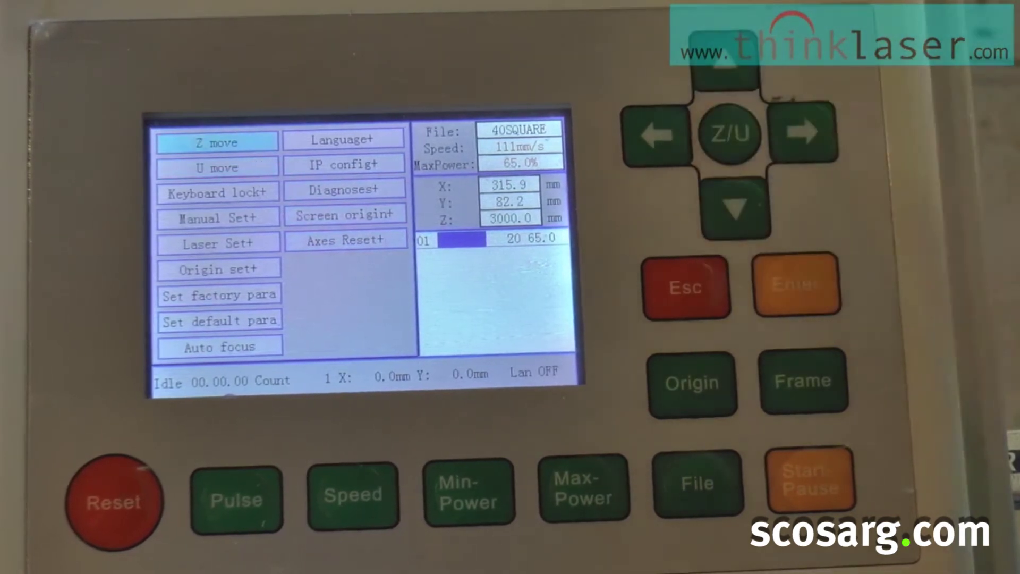